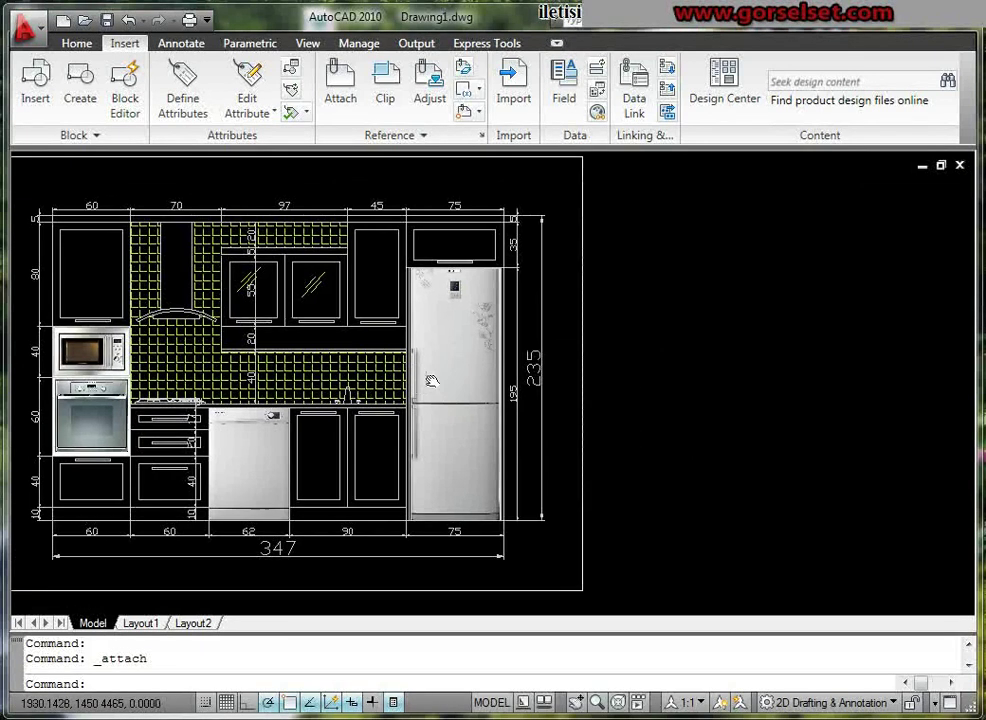
Step: Pan and zoom around the reference kitchen drawing
middle_click_drag(400, 266, 516, 370)
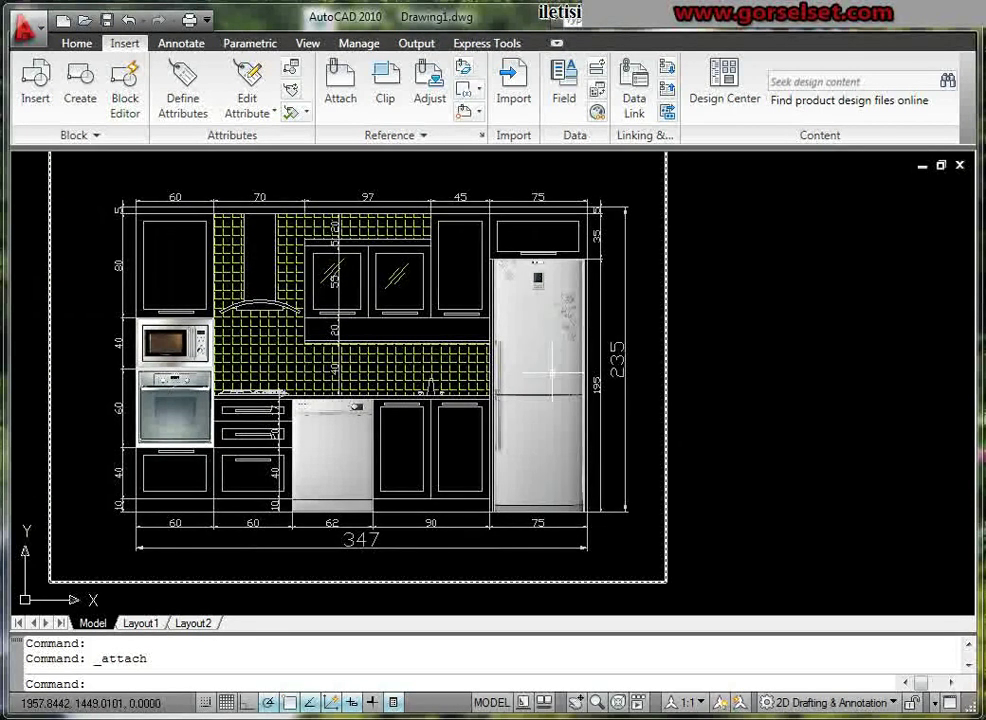
scroll(385, 310, "up", 2)
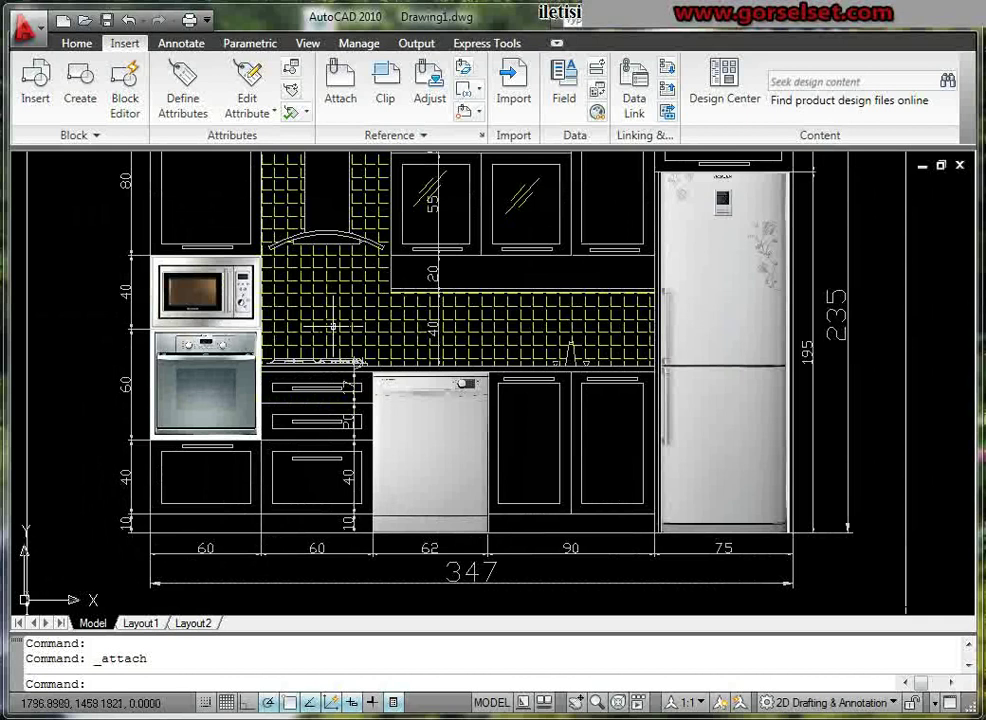
mouse_move(385, 310)
middle_mouse_down()
mouse_move(307, 340)
mouse_move(281, 328)
middle_mouse_up()
scroll(345, 565, "down", 2)
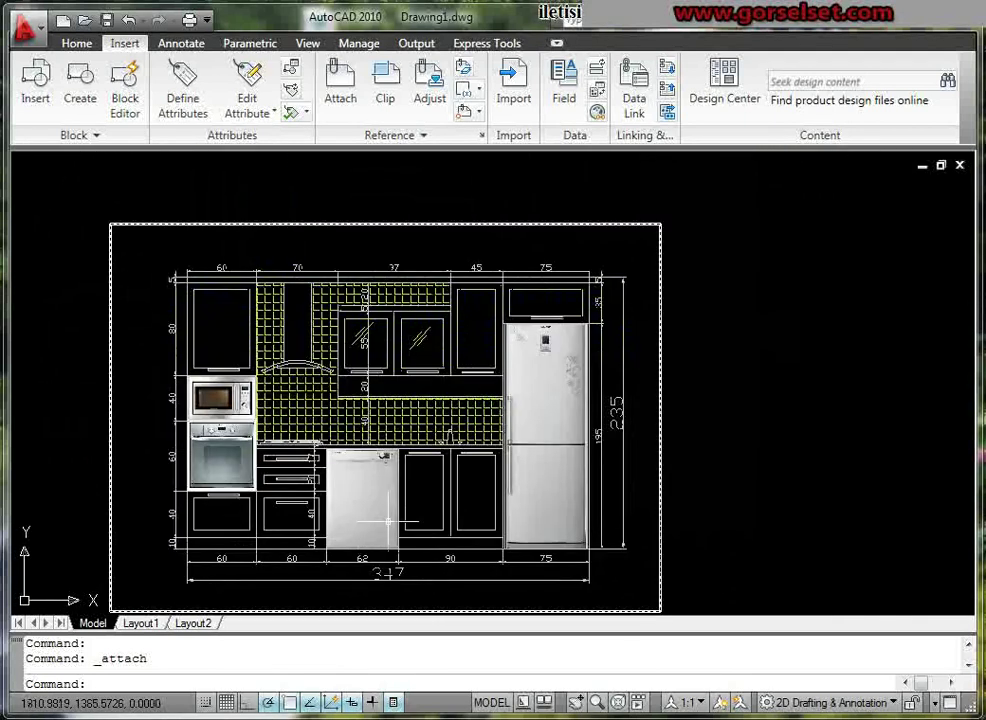
middle_click_drag(367, 517, 447, 473)
scroll(390, 500, "up", 2)
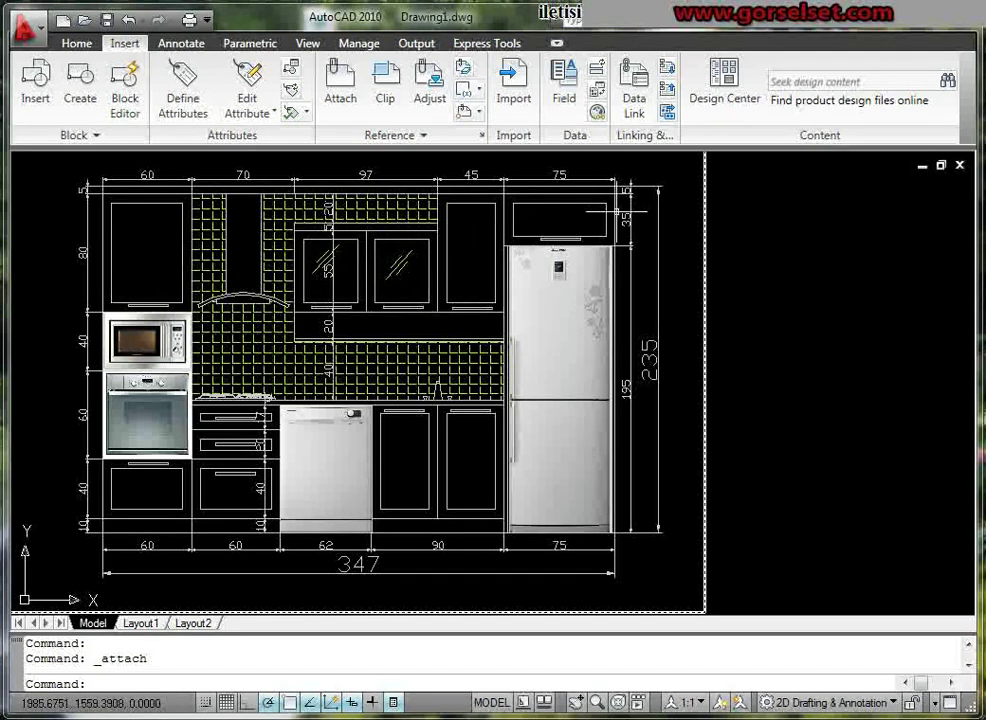
middle_click_drag(421, 421, 425, 400)
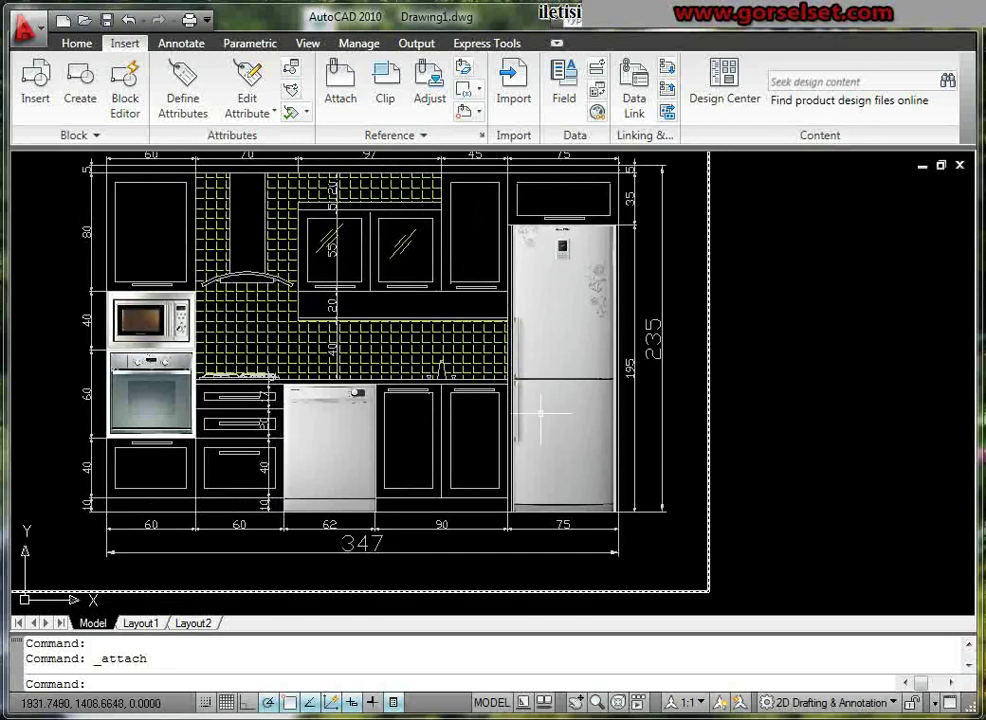
mouse_move(506, 407)
middle_mouse_down()
mouse_move(453, 406)
mouse_move(446, 438)
middle_mouse_up()
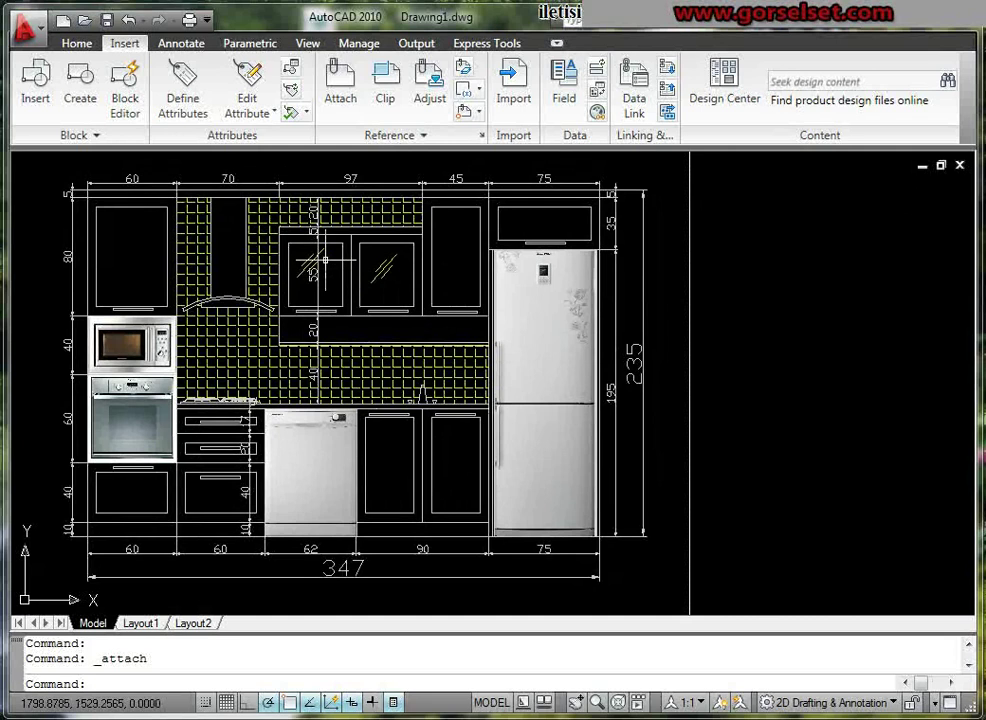
scroll(748, 350, "down", 2)
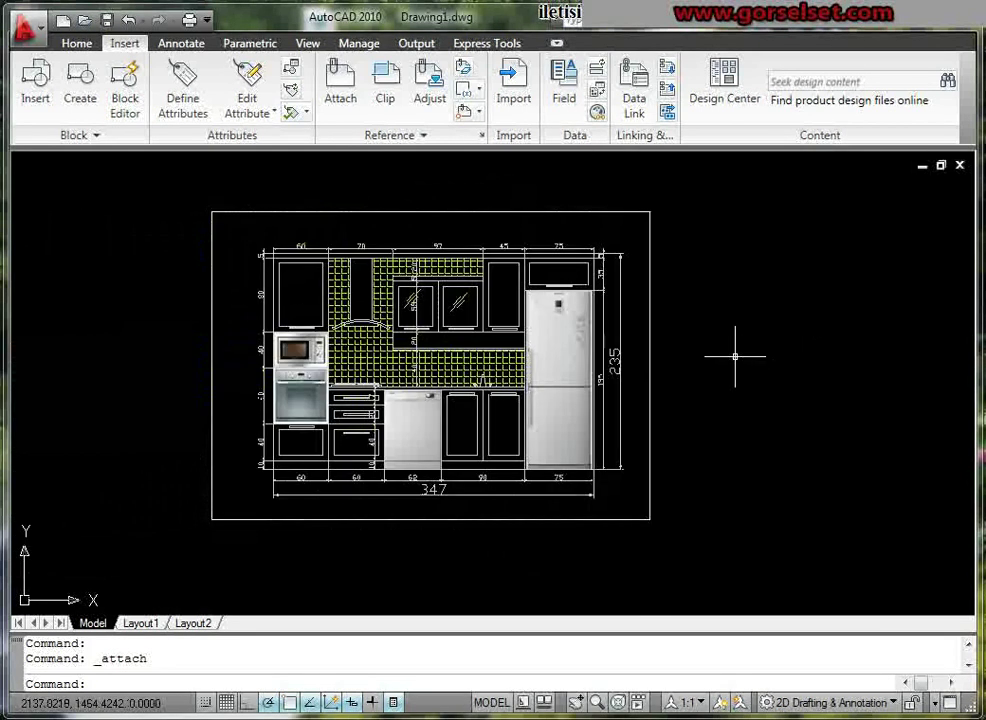
scroll(735, 355, "up", 2)
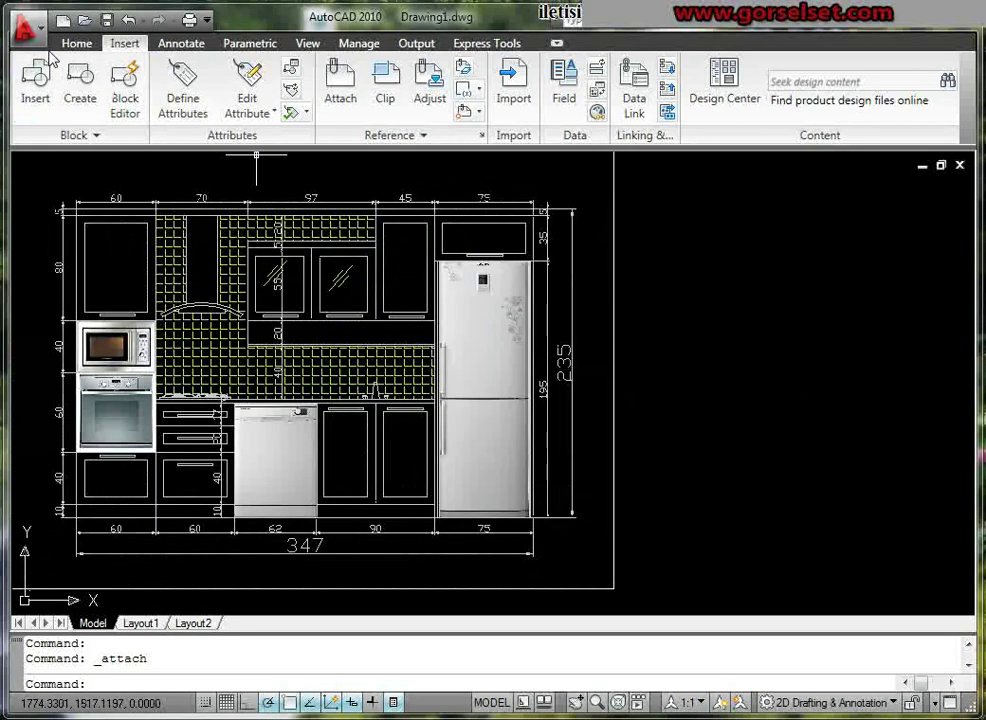
Step: Reopen the Layer Properties Manager and add a new layer named mobilya
left_click(77, 43)
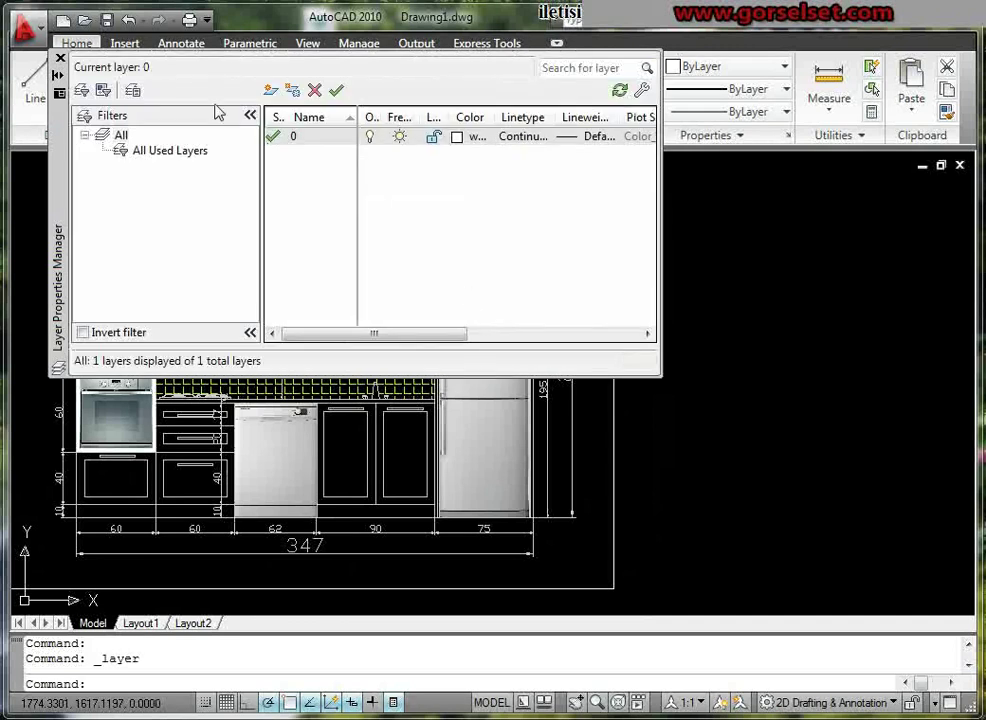
left_click(60, 58)
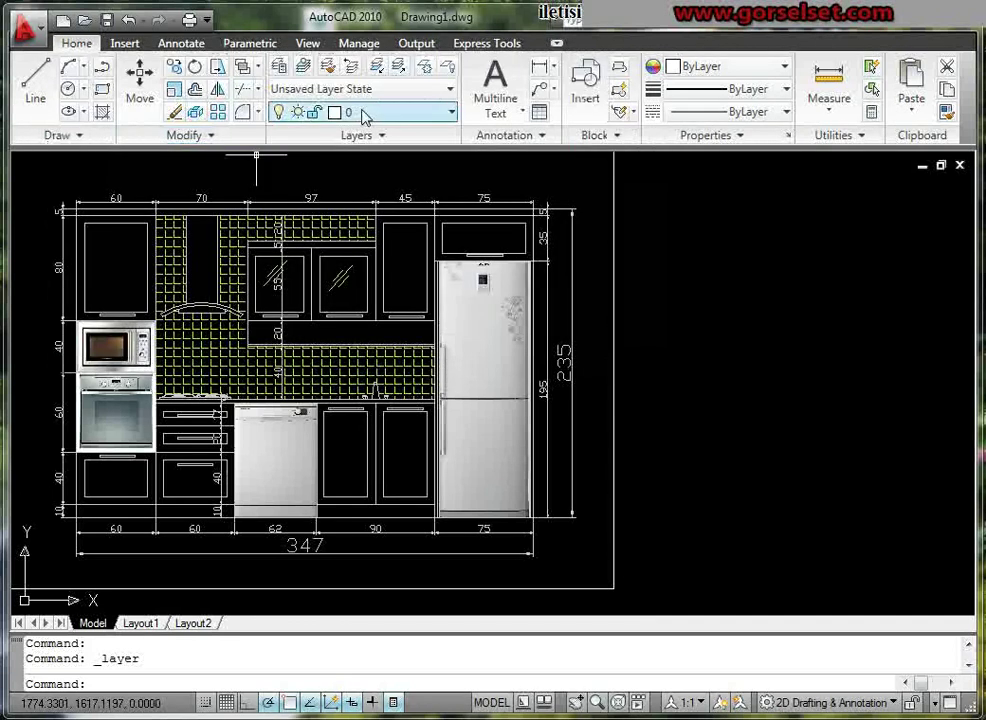
type("la")
key("Return")
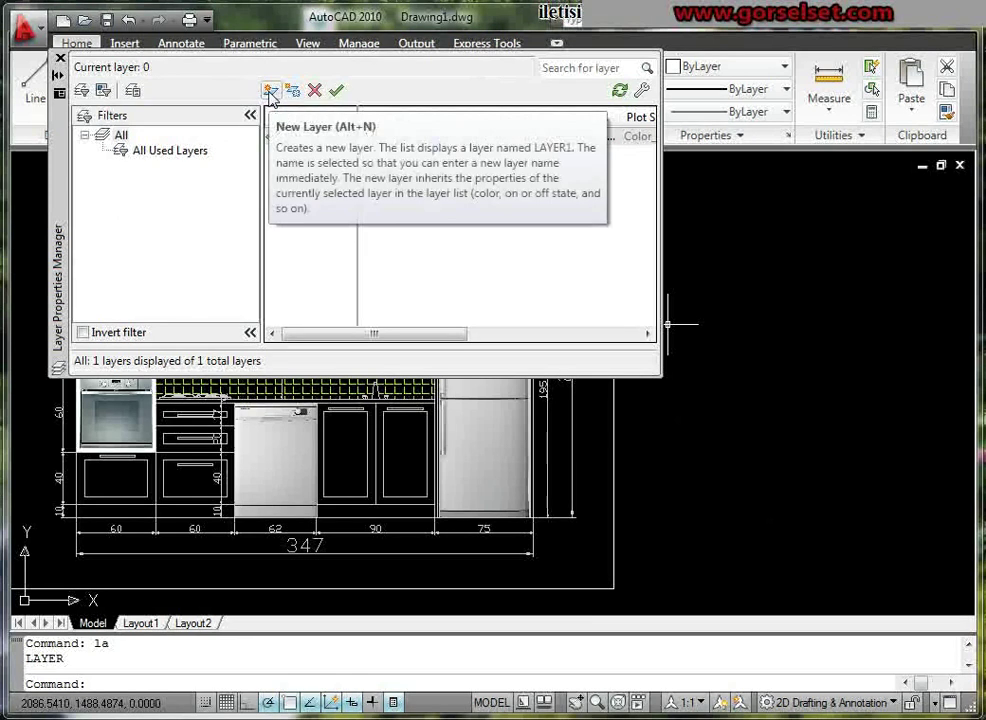
left_click(270, 93)
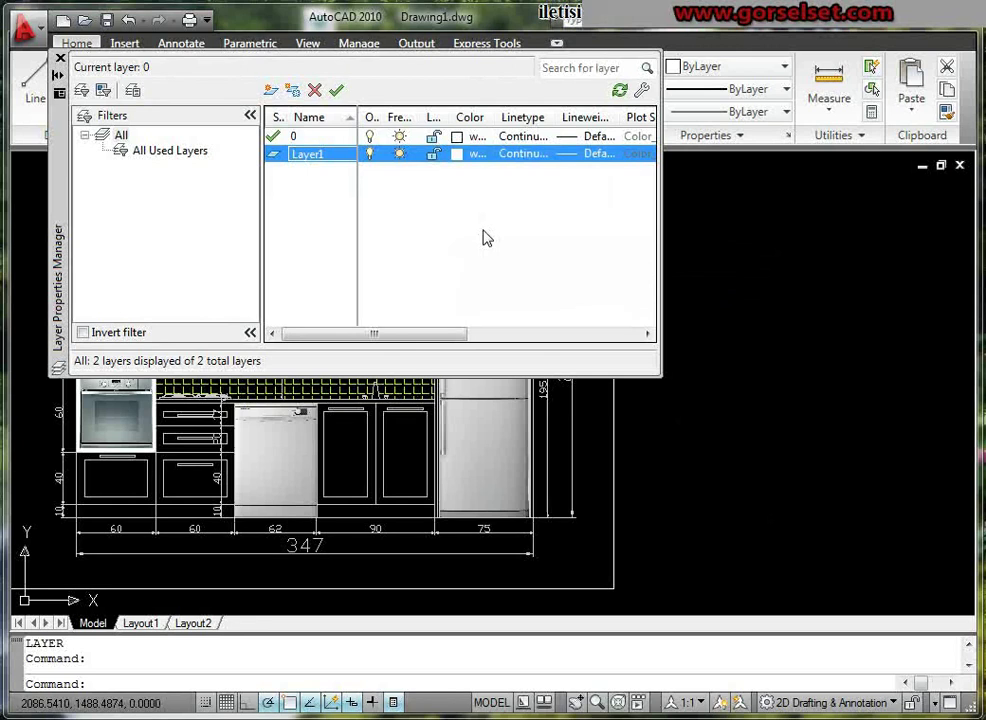
double_click(332, 160)
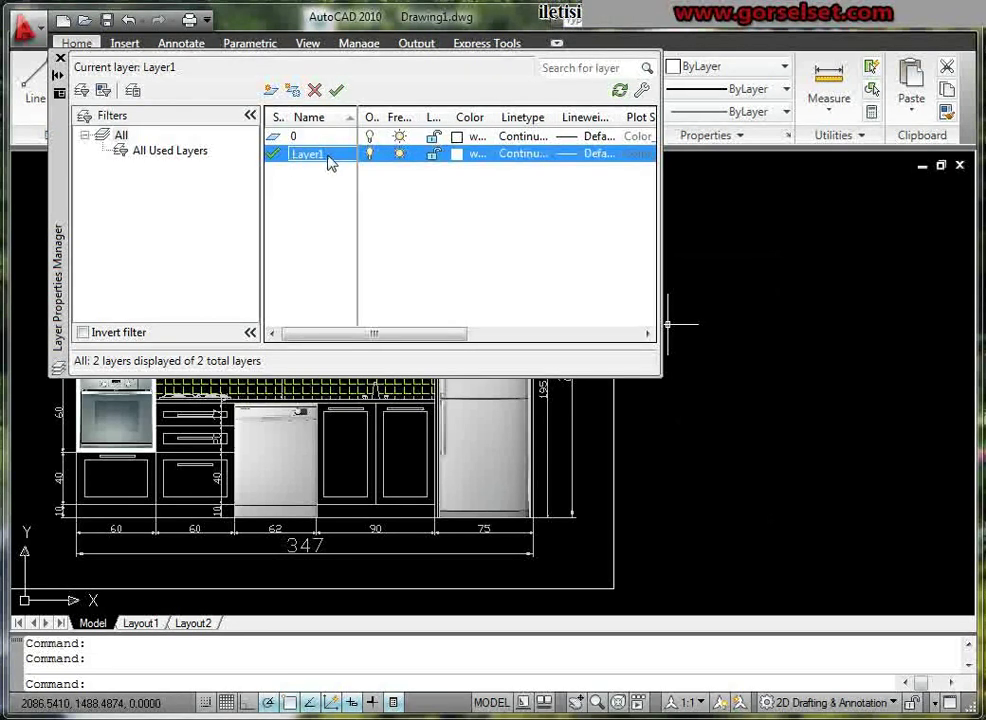
double_click(294, 138)
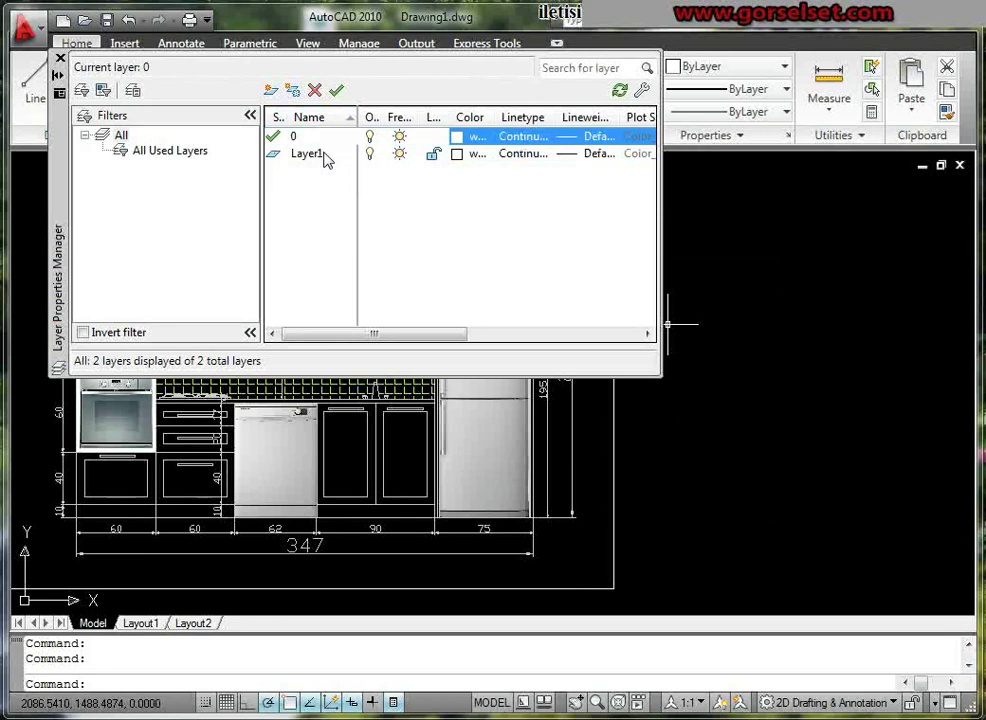
left_click(326, 158)
right_click(328, 160)
key("Escape")
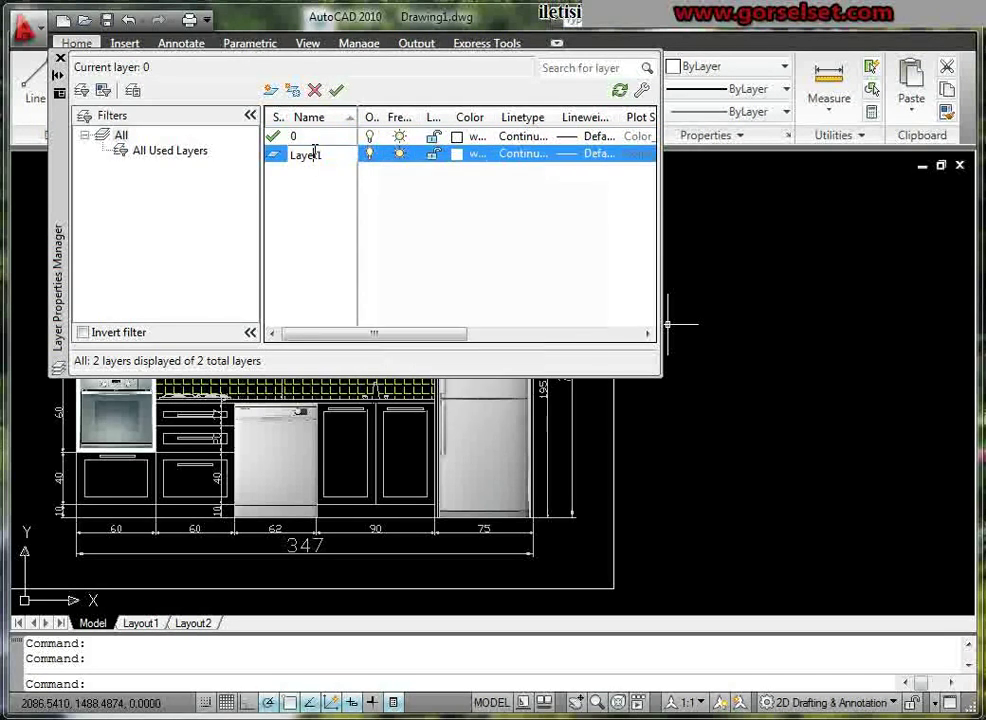
left_click_drag(322, 155, 292, 155)
type("mobilya")
Step: Give the mobilya layer orange colour 30 and a 0.35 mm lineweight
left_click(458, 158)
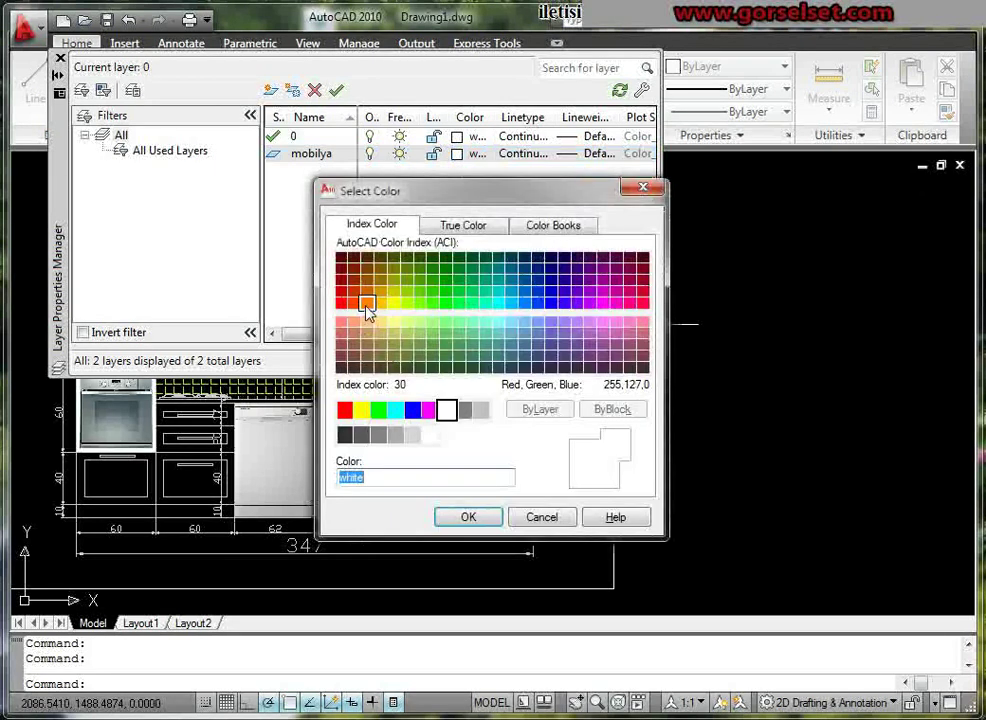
left_click(366, 304)
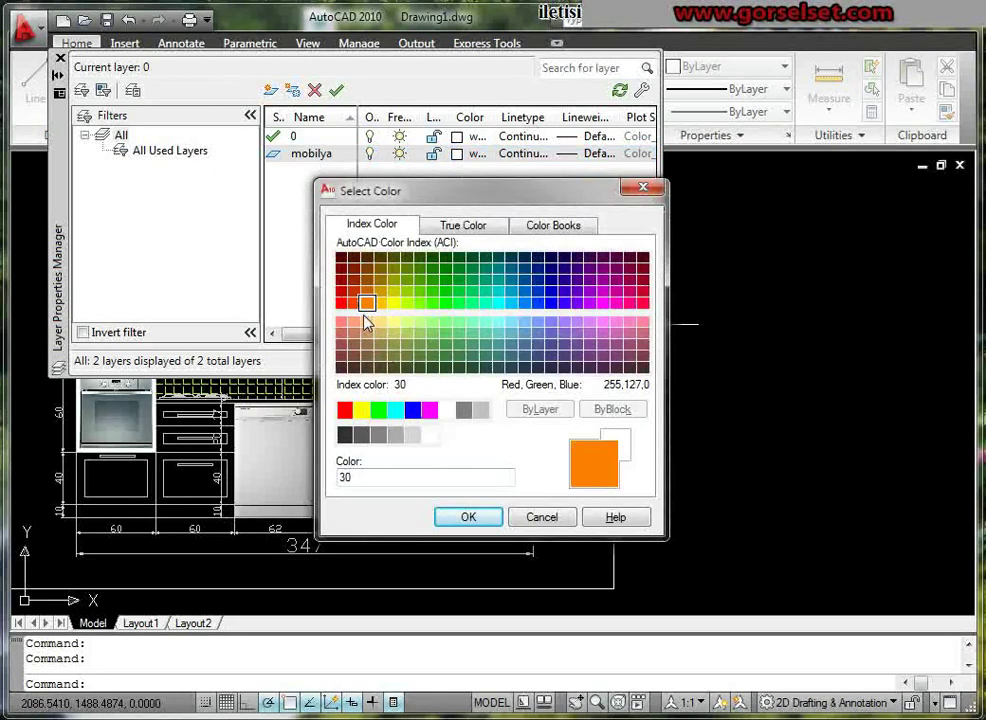
left_click(465, 516)
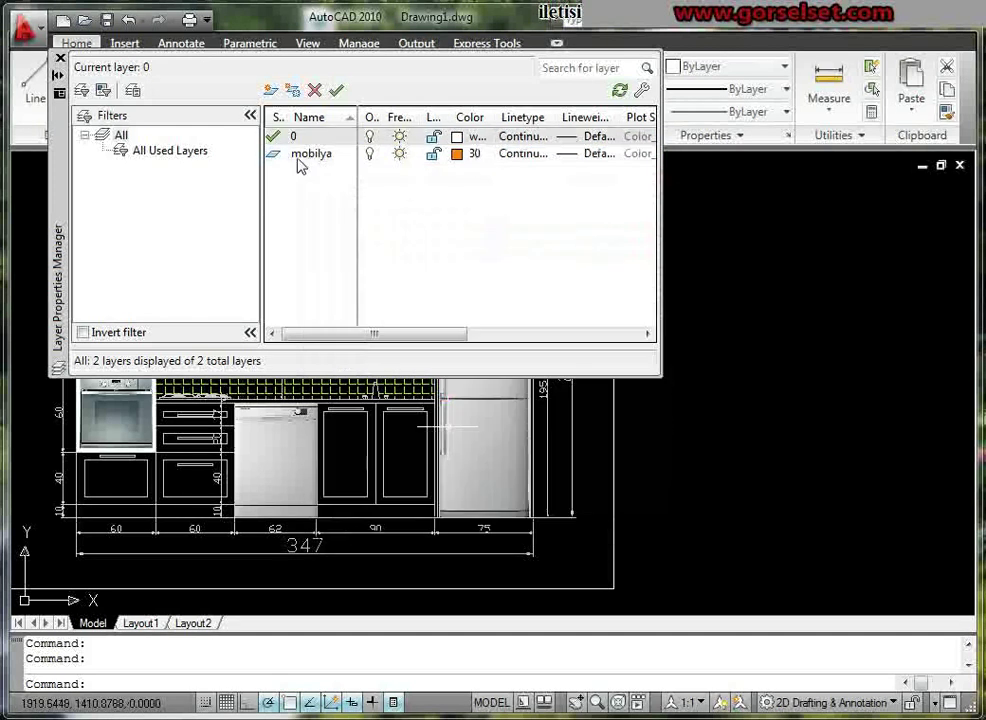
left_click(574, 155)
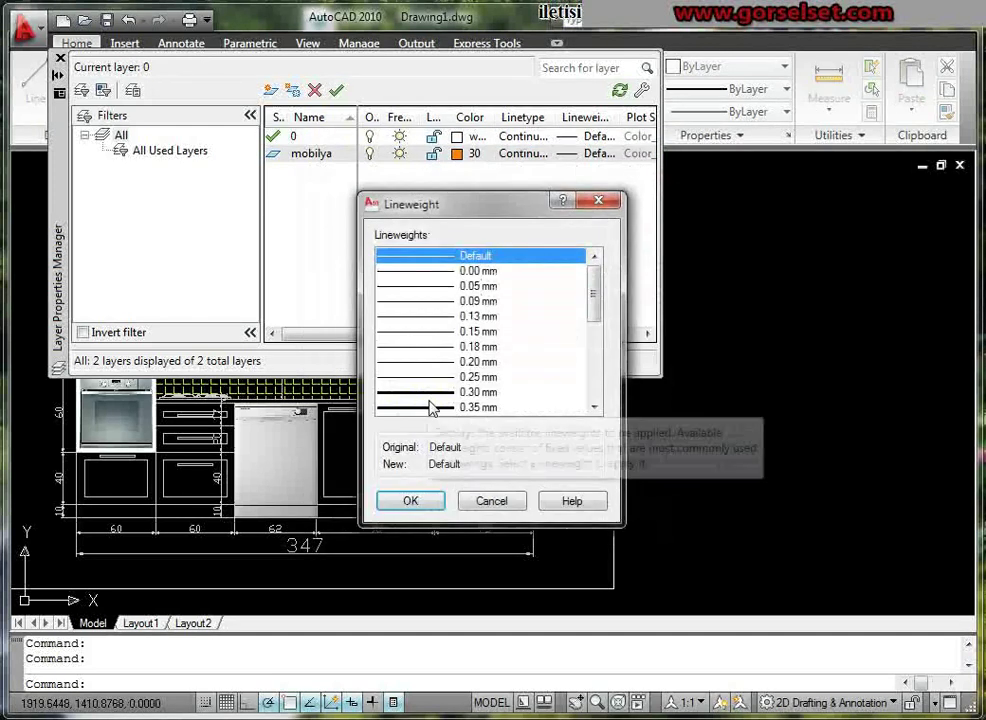
double_click(434, 408)
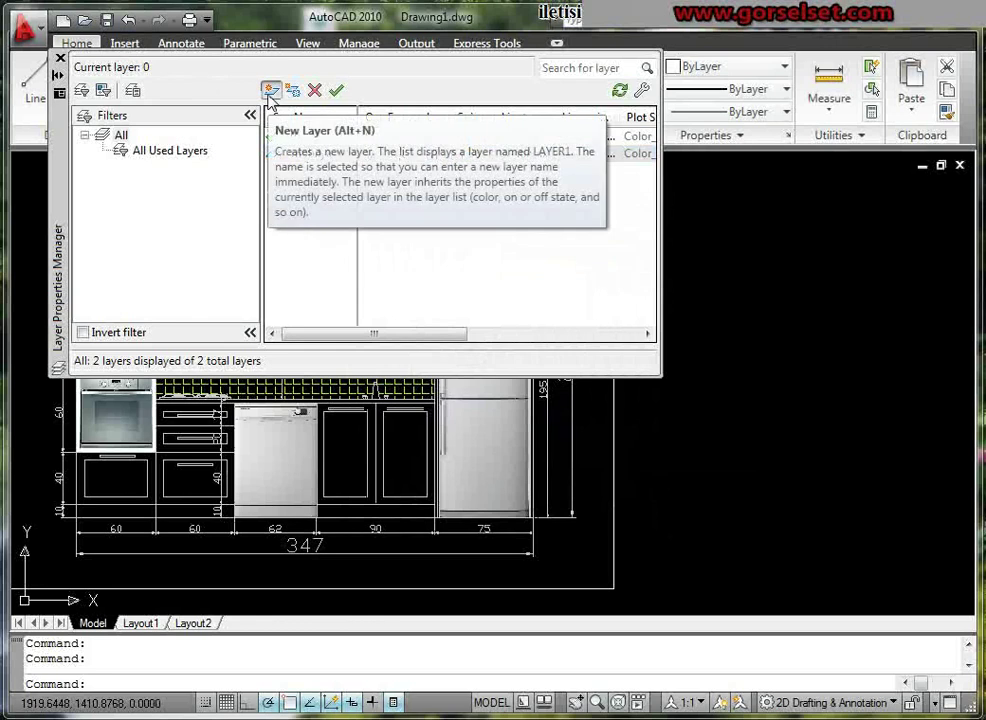
Step: Add an ölçü layer with dark blue colour 156 and a 0.05 mm lineweight
left_click(270, 90)
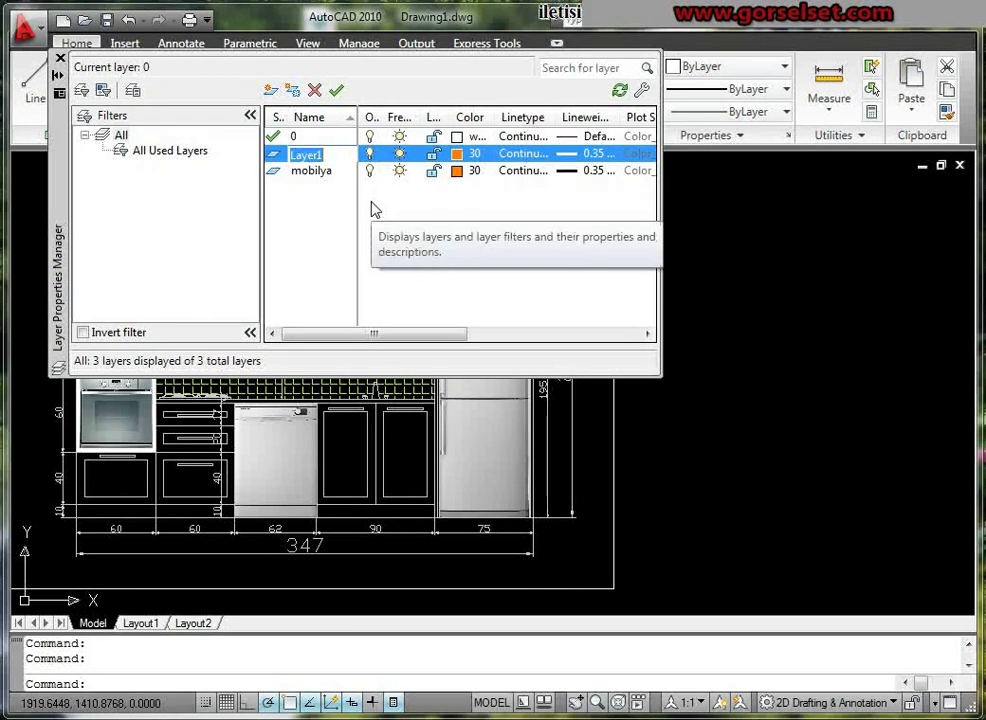
type("ölçü")
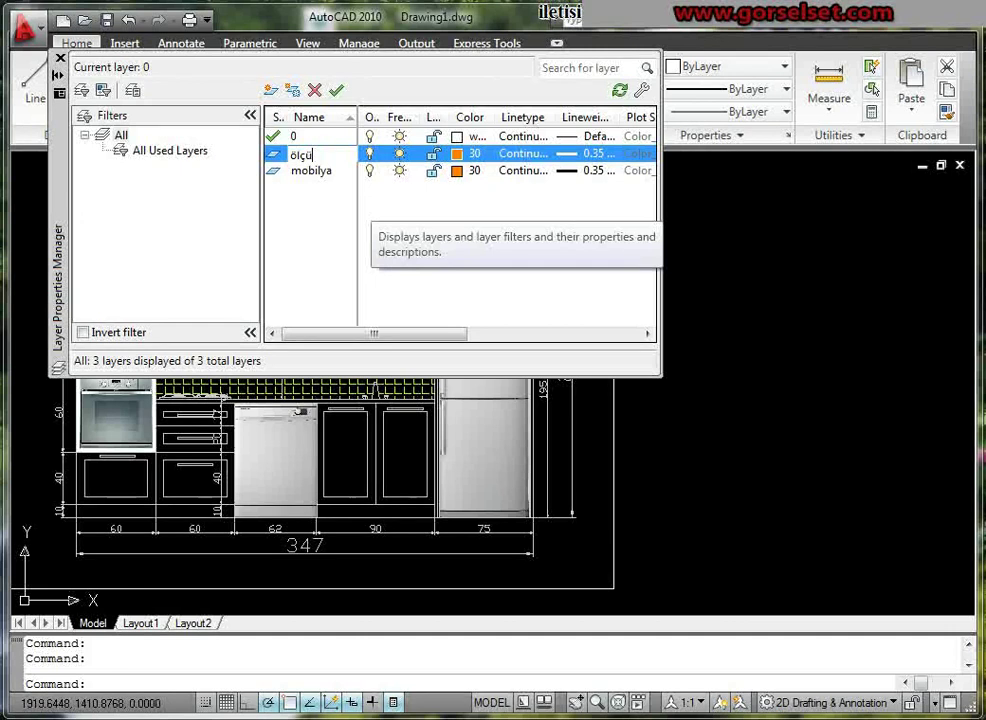
left_click(458, 153)
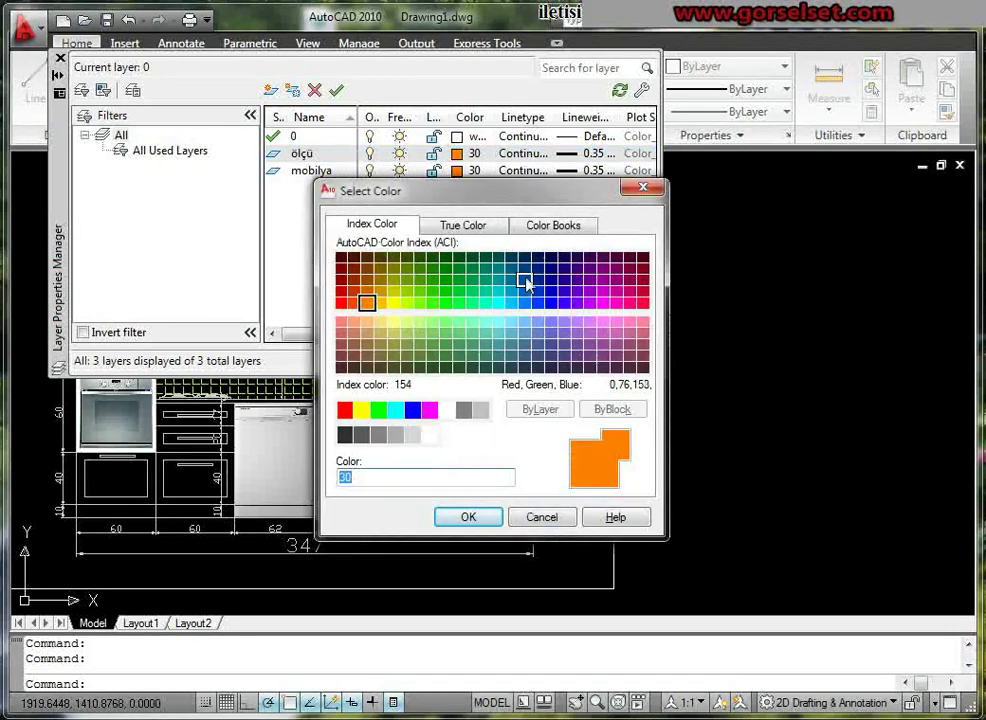
left_click(524, 268)
left_click(468, 516)
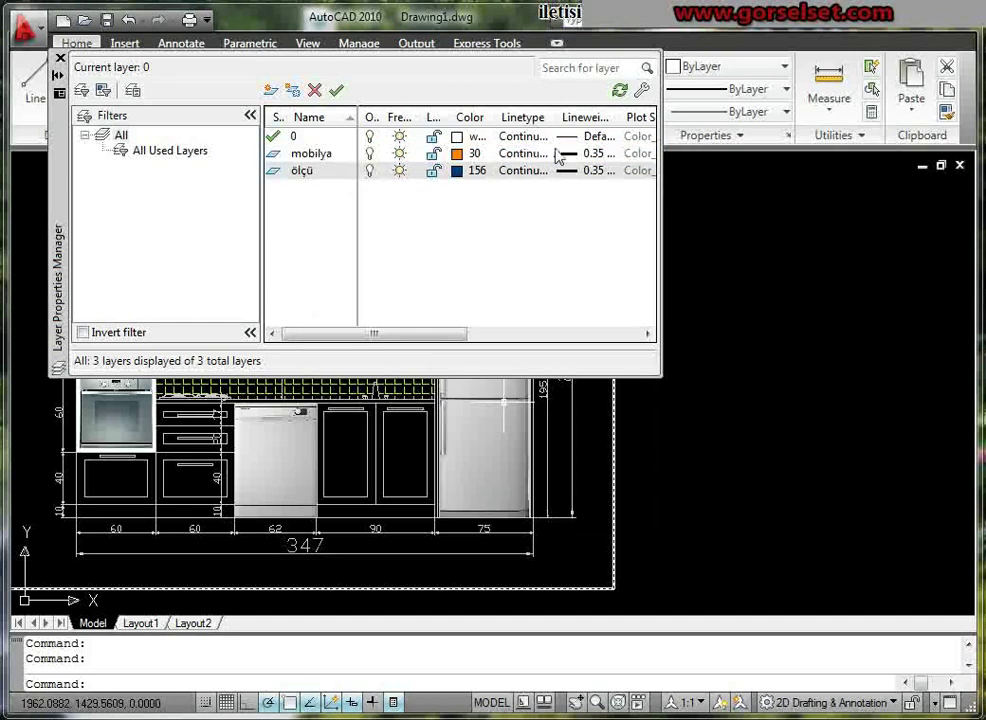
left_click(581, 171)
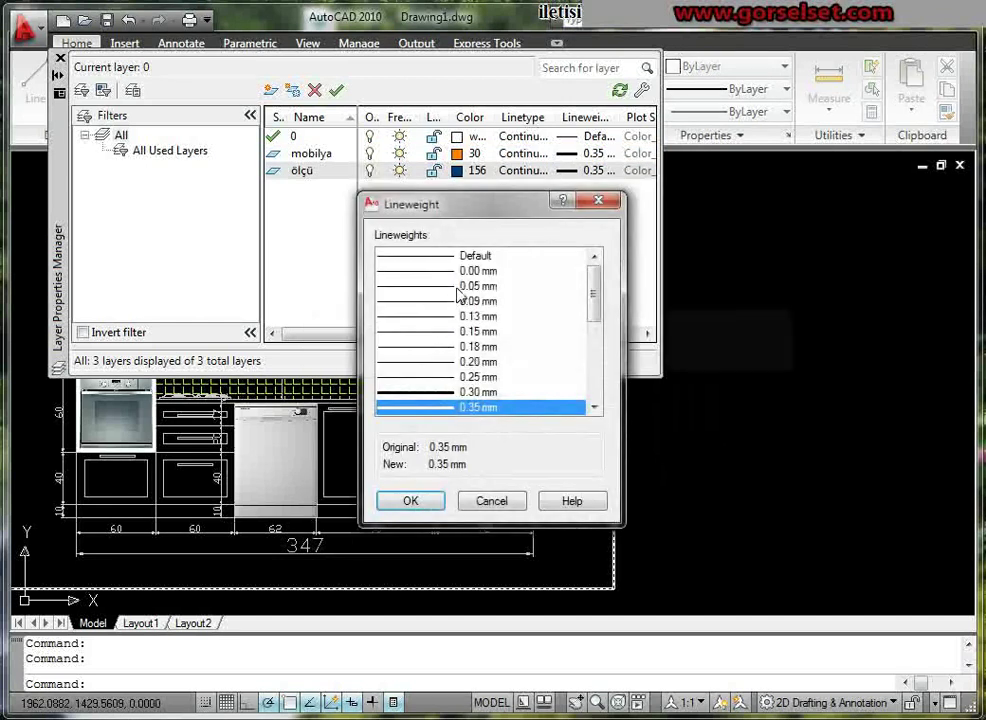
double_click(451, 287)
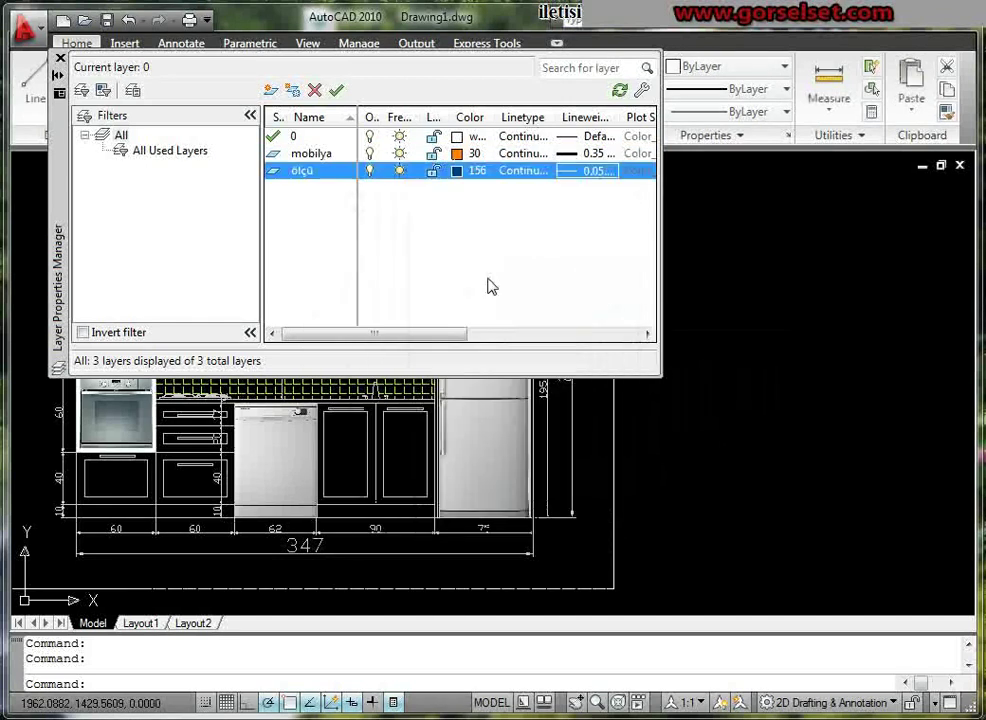
Step: Add a tarama layer with yellow colour 51
left_click(270, 90)
type("tarama")
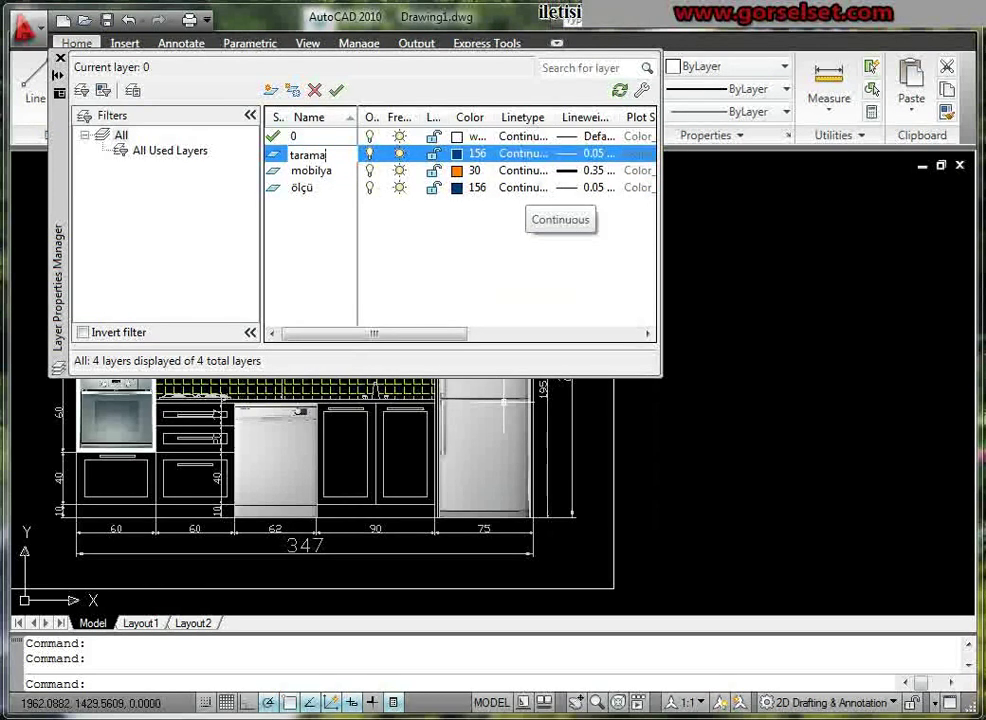
left_click(460, 153)
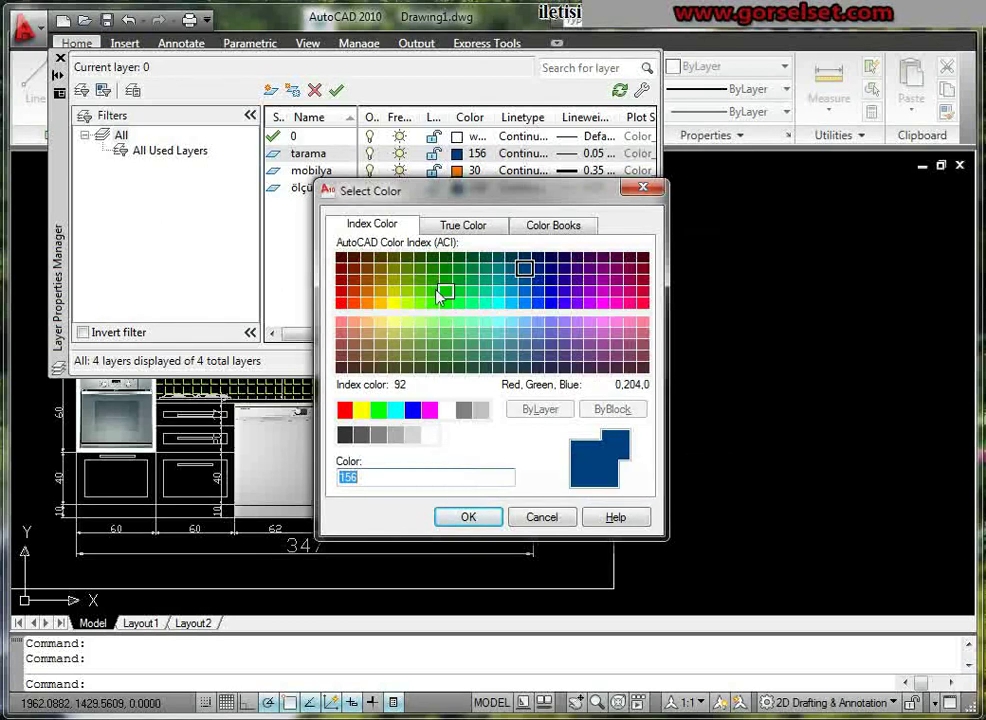
left_click(392, 321)
left_click(480, 518)
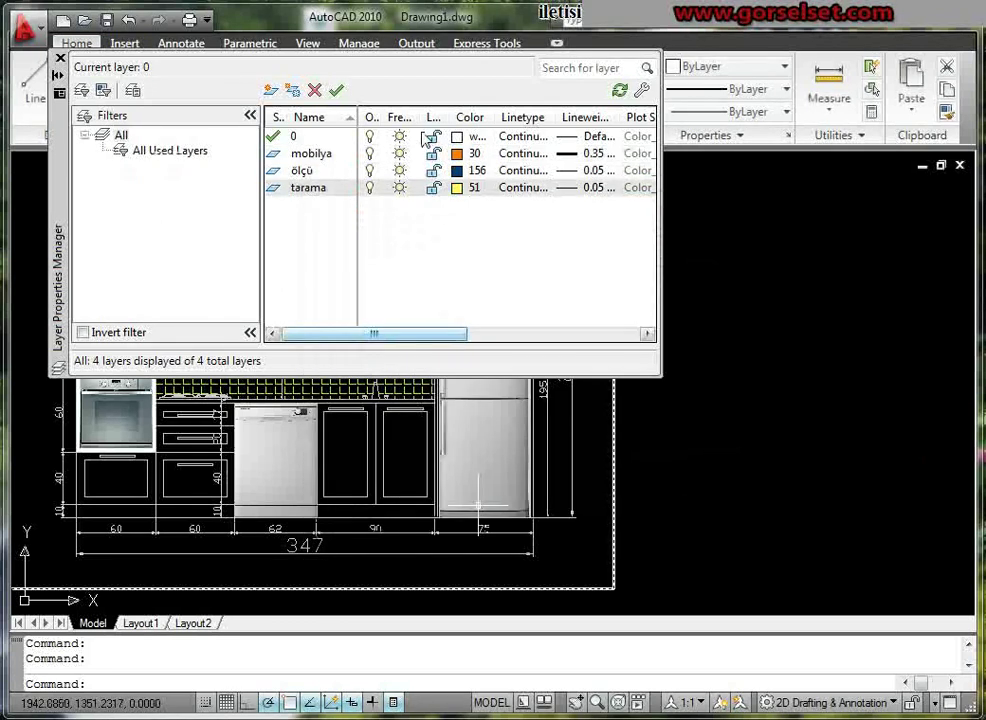
Step: Add a layer named beyaz eşya coloured white
left_click(272, 91)
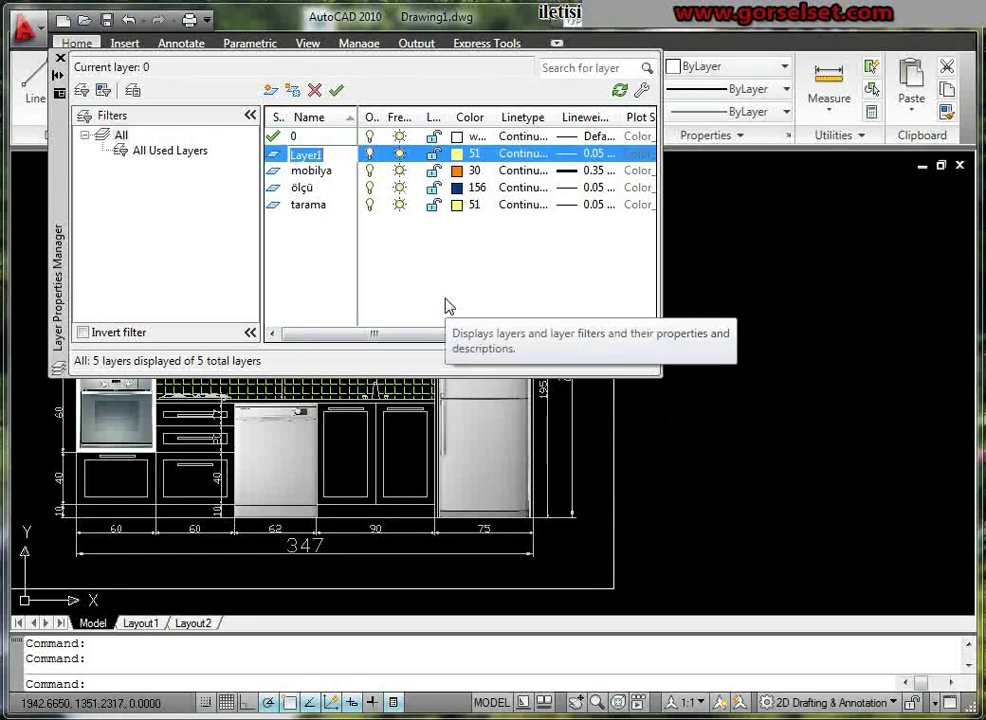
type("beyaz esya")
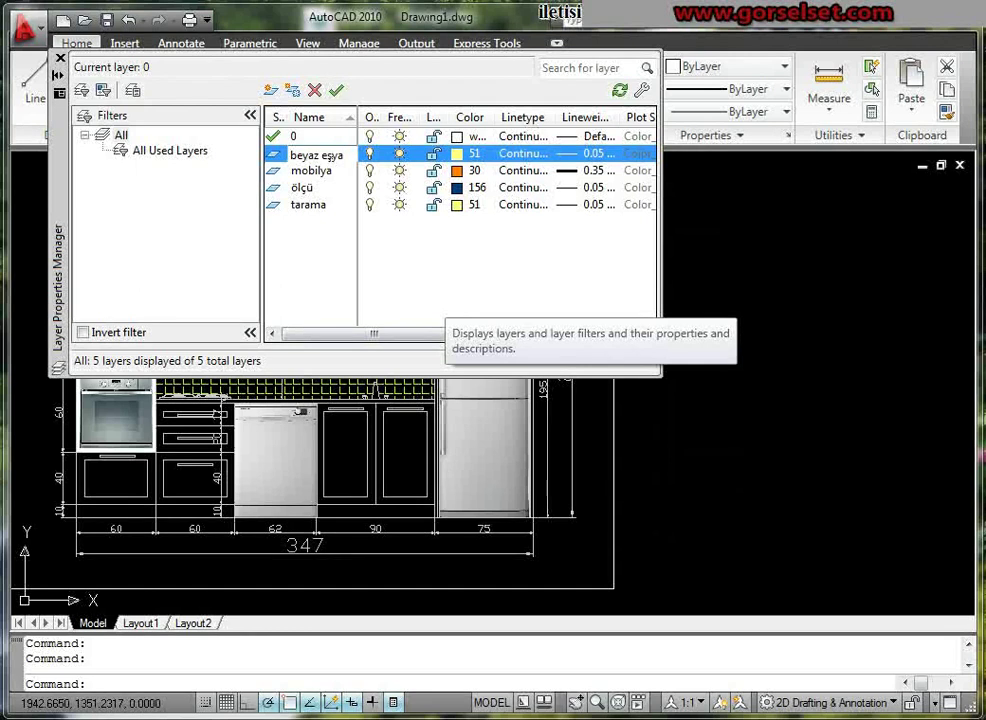
left_click(462, 153)
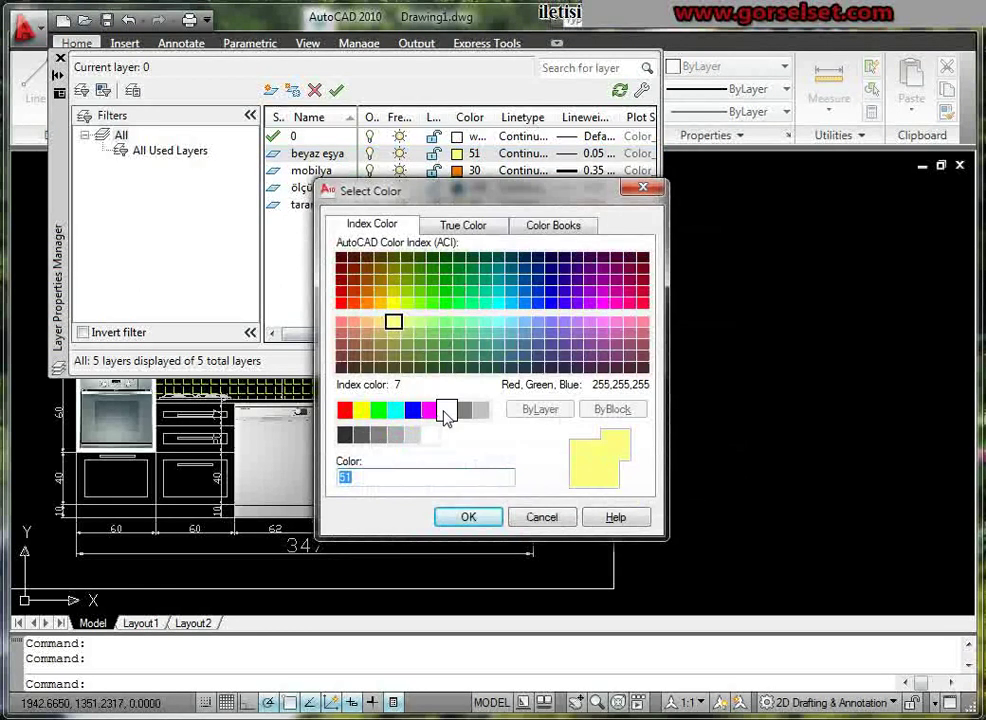
left_click(446, 410)
left_click(466, 517)
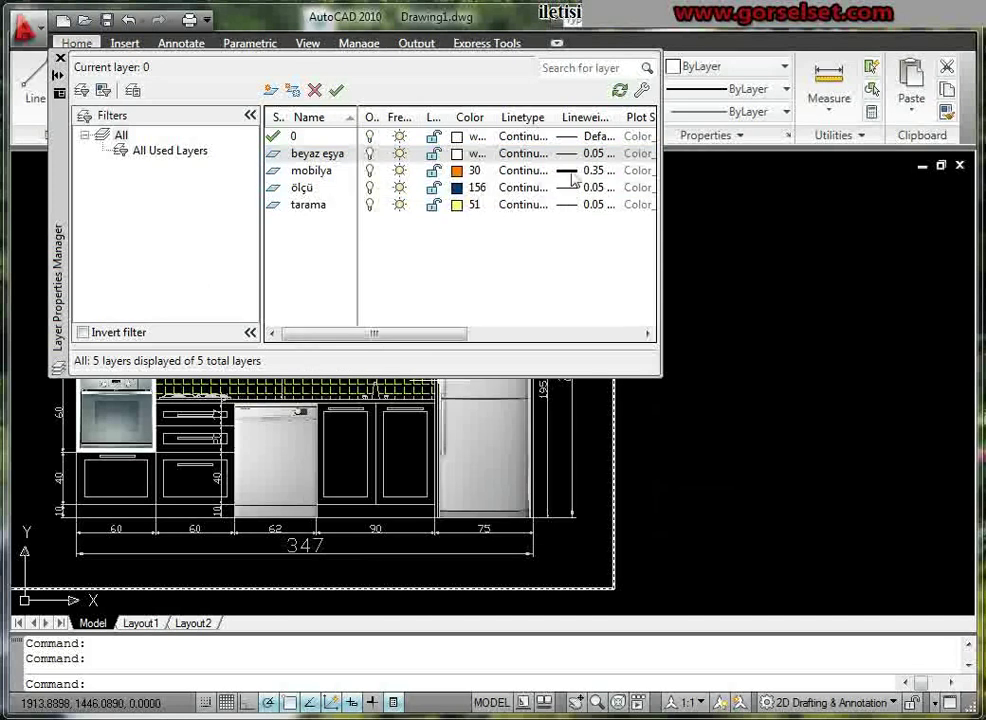
Step: Close the layer manager and move the view toward the fridge side of the drawing
left_click(60, 59)
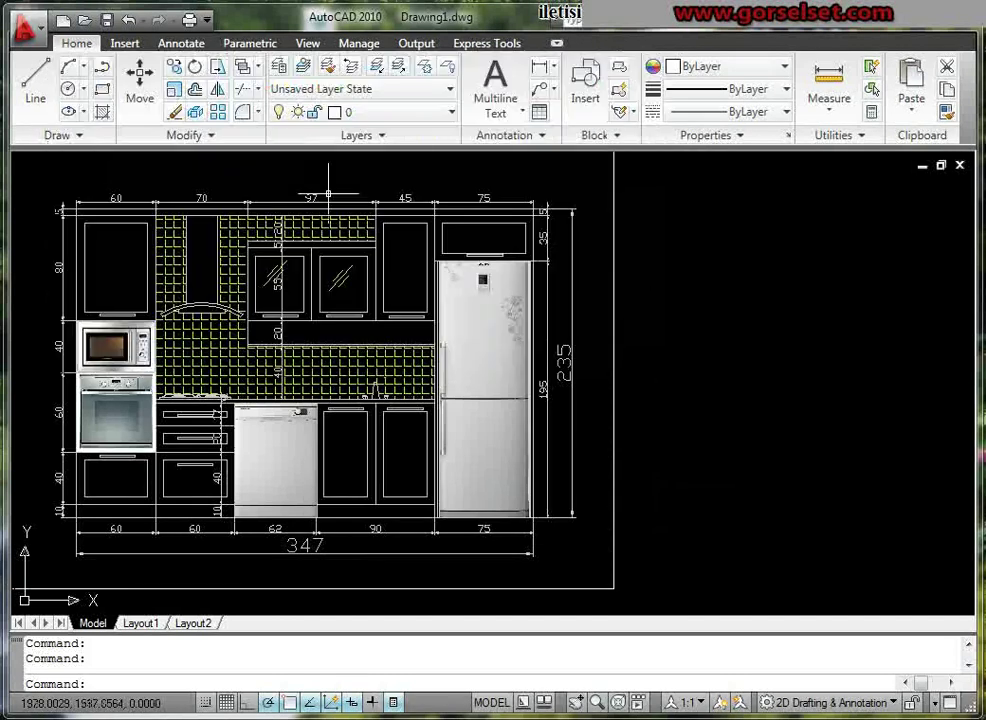
scroll(654, 240, "down", 2)
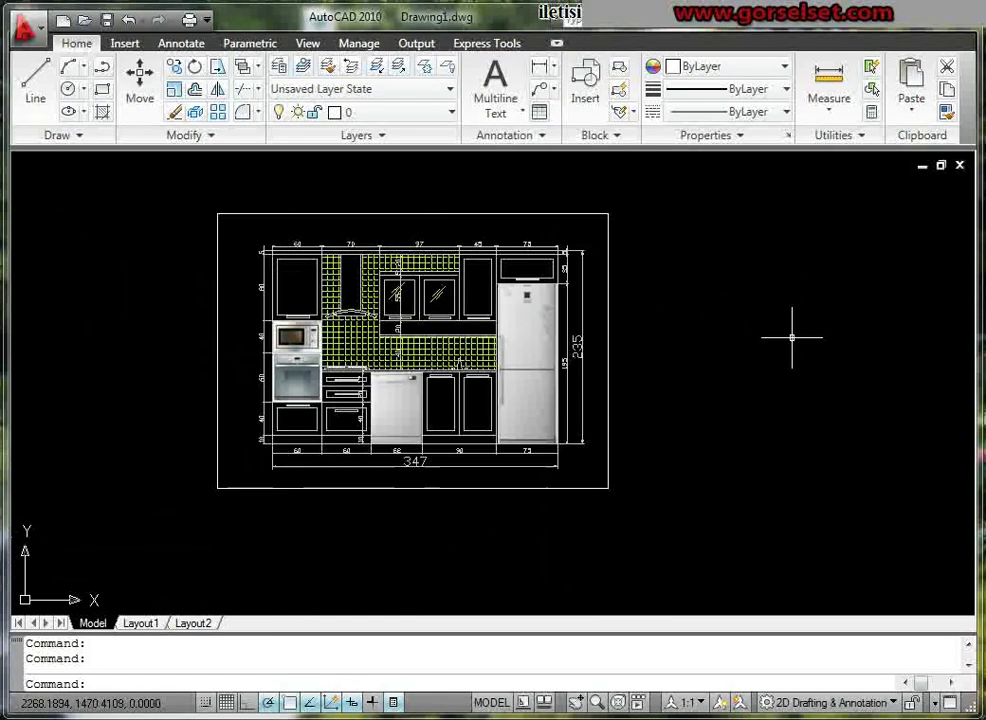
scroll(505, 300, "up", 1)
scroll(620, 513, "up", 3)
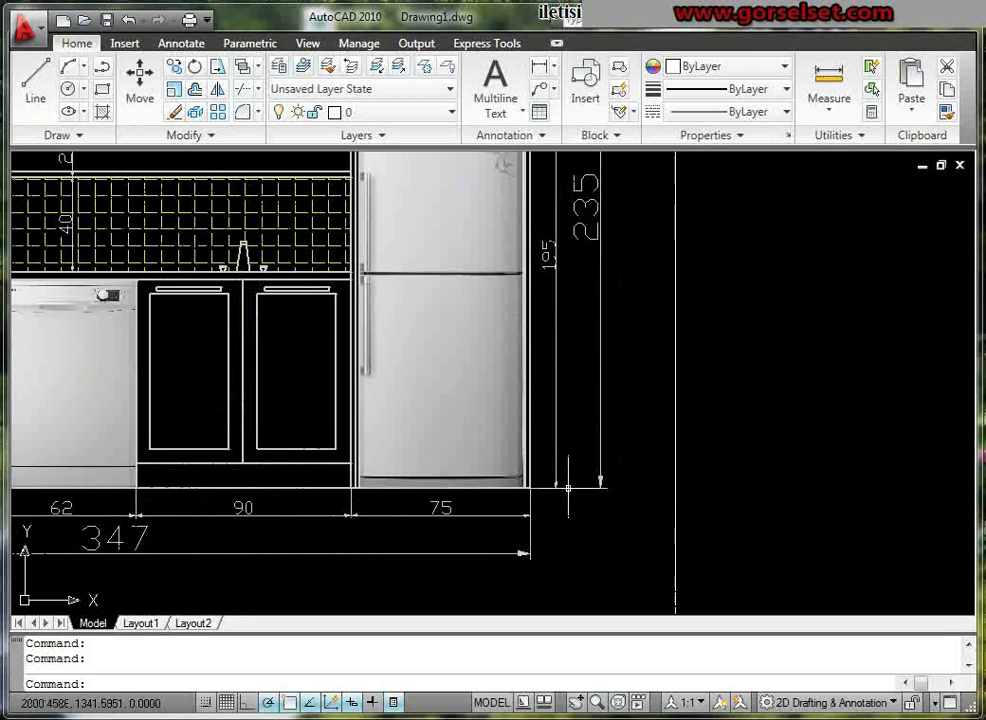
middle_click_drag(430, 453, 603, 416)
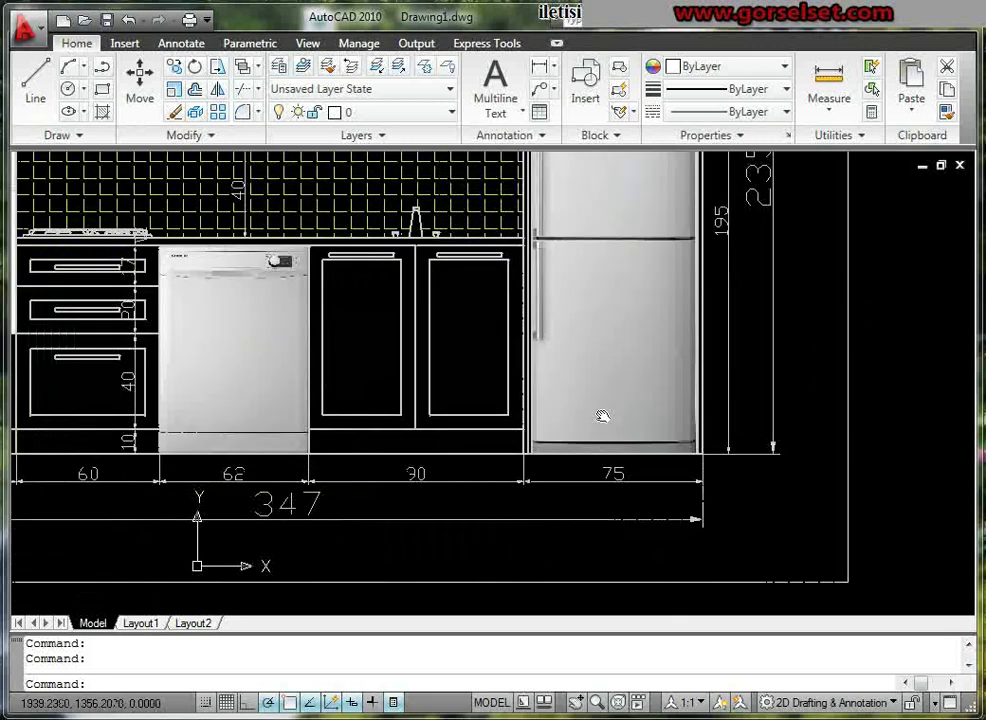
scroll(440, 301, "up", 1)
scroll(513, 279, "down", 2)
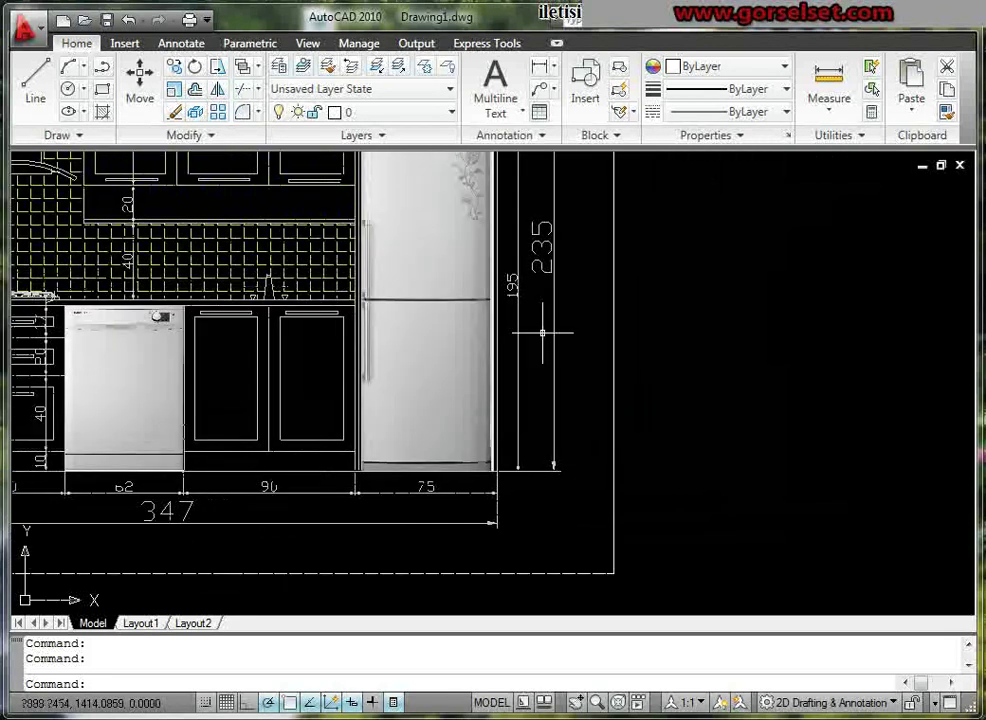
scroll(542, 332, "down", 2)
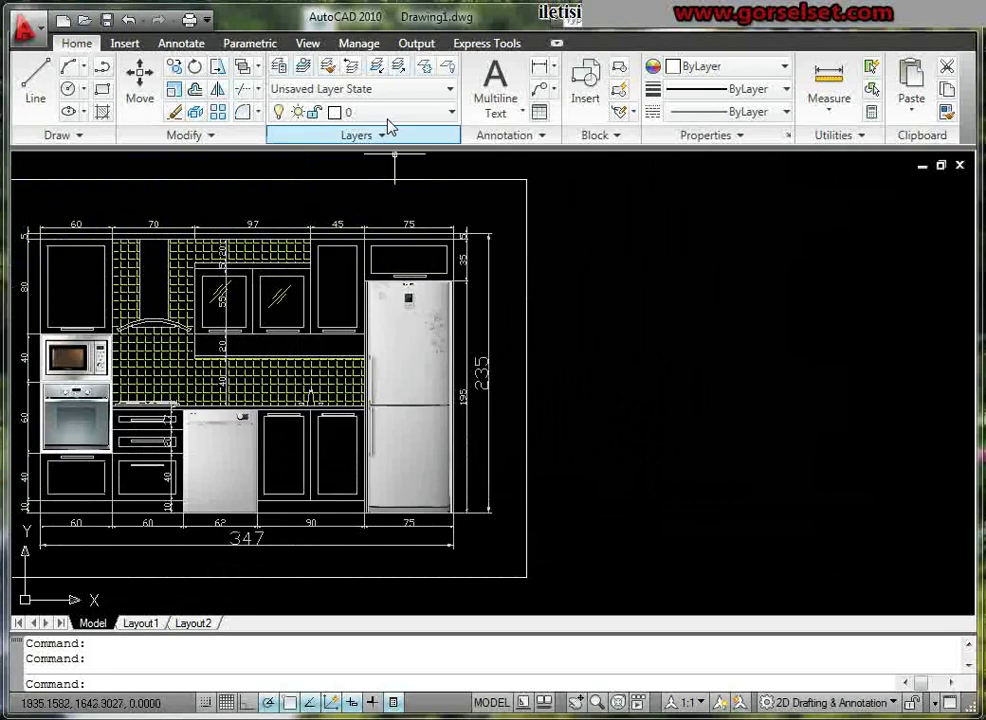
Step: Make mobilya the current layer from the Layers panel dropdown
left_click(390, 112)
left_click(362, 180)
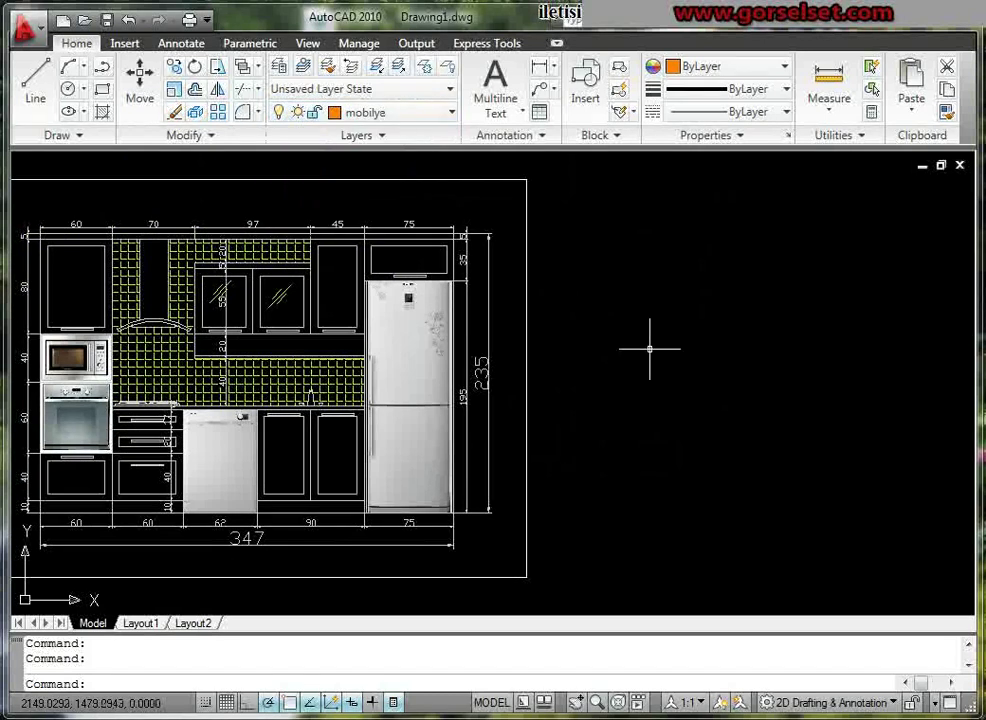
middle_click_drag(649, 346, 683, 326)
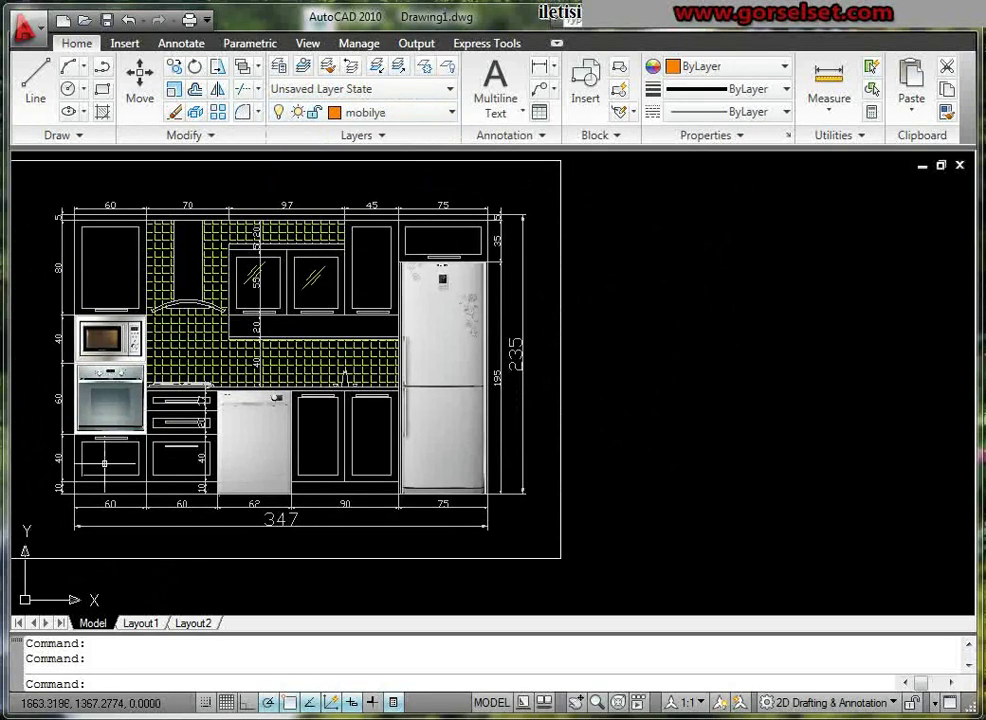
middle_click_drag(702, 376, 680, 388)
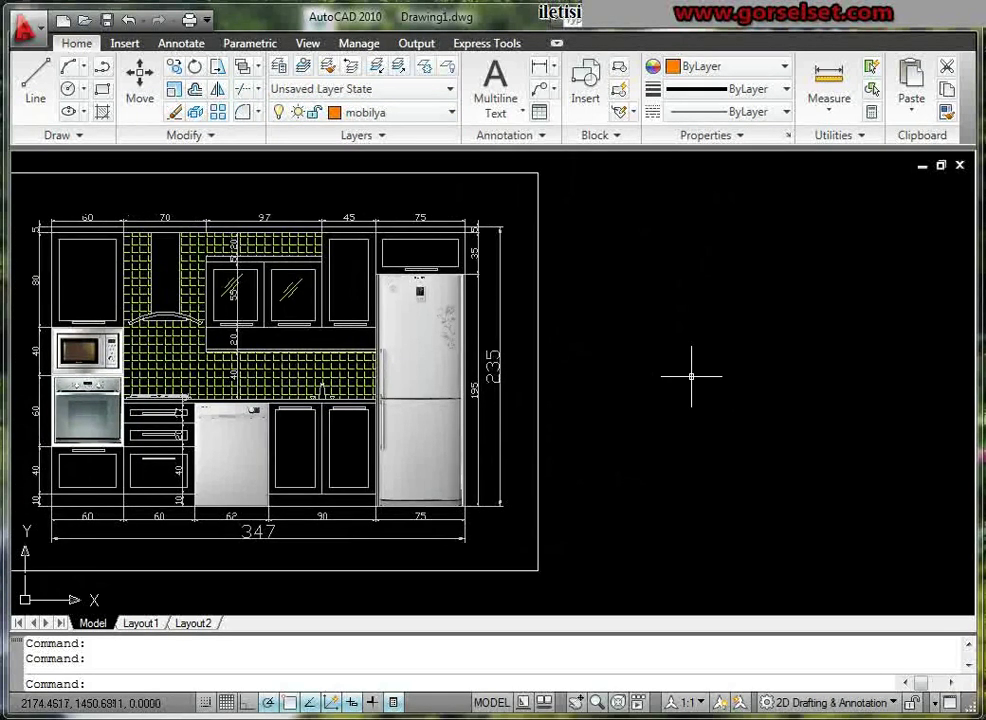
type("rec")
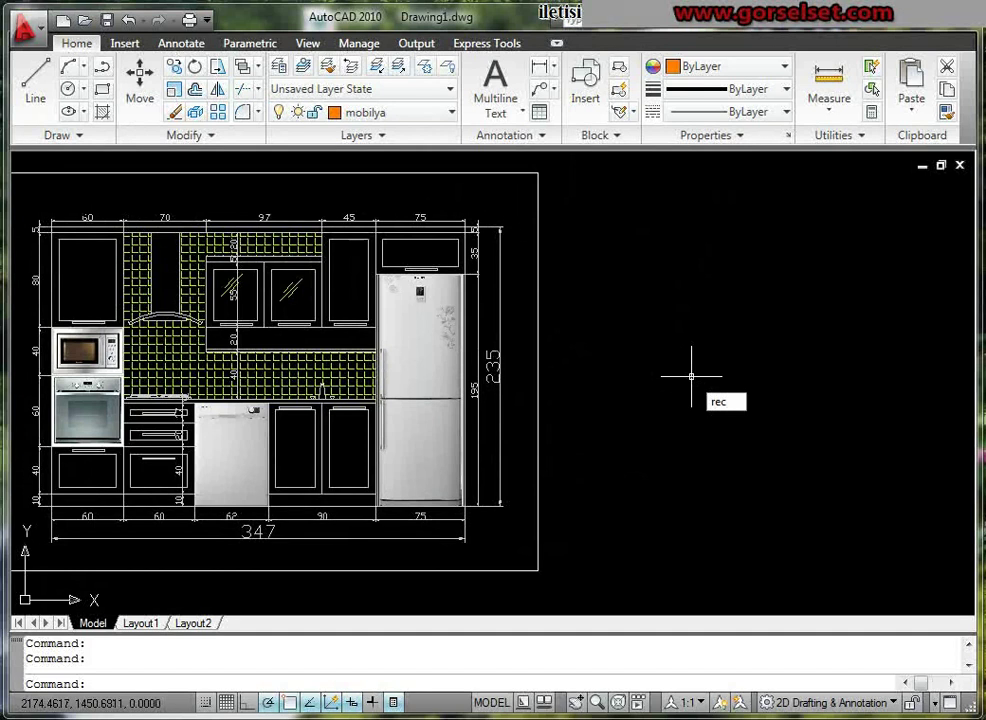
key("Return")
middle_click_drag(635, 529, 667, 521)
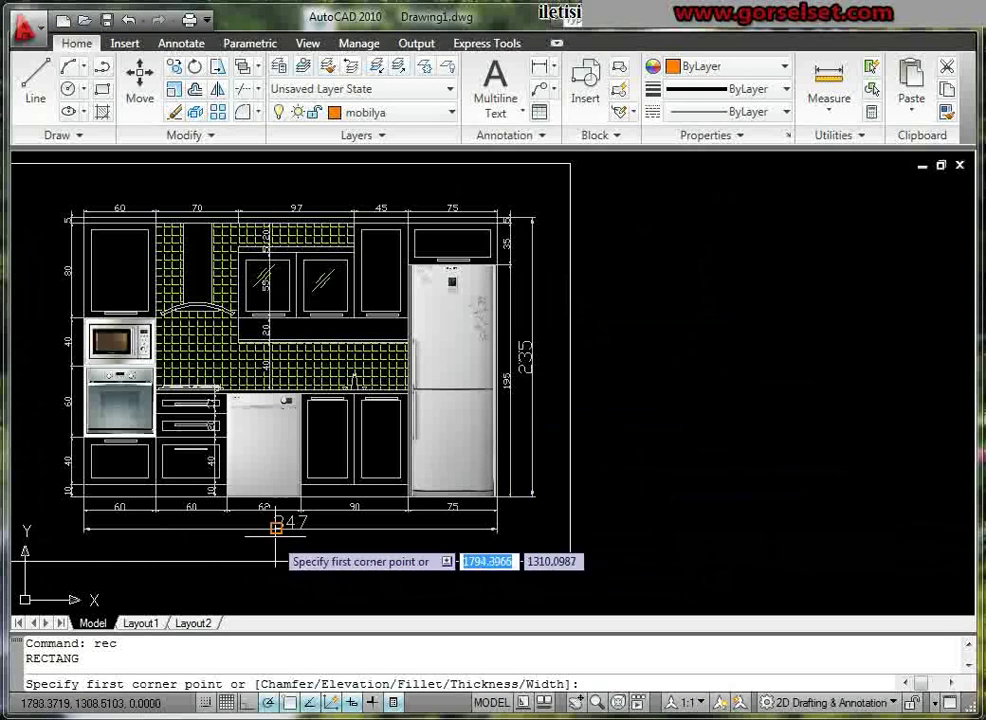
left_click(637, 495)
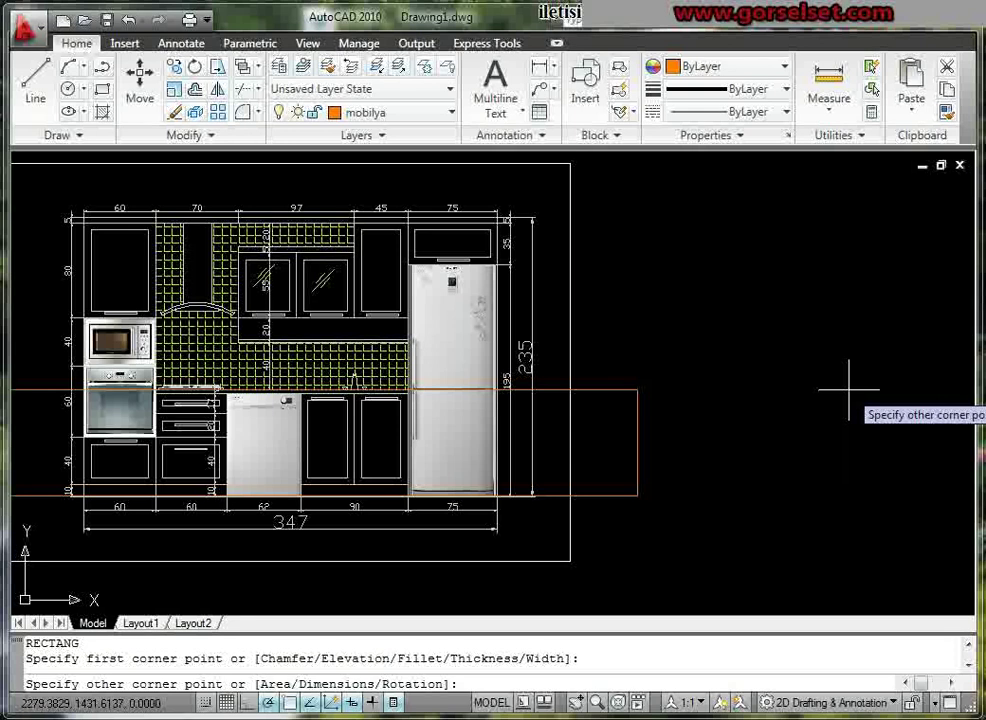
type("@347,235")
key("Return")
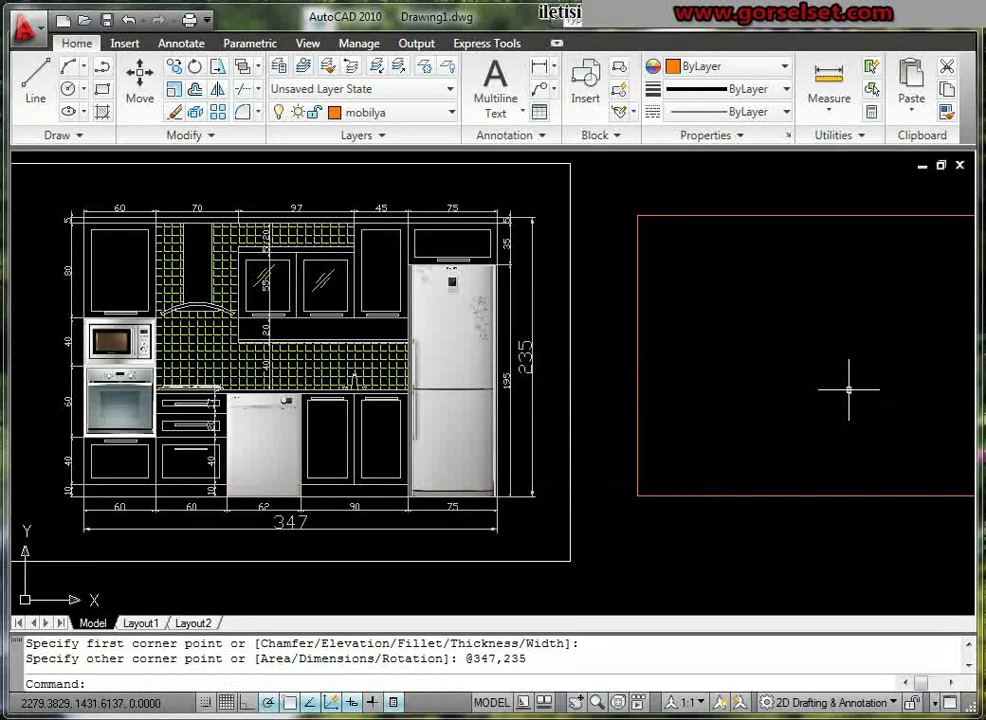
Step: Pan and zoom so the full kitchen elevation and new rectangle are both visible
middle_click_drag(699, 398, 693, 398)
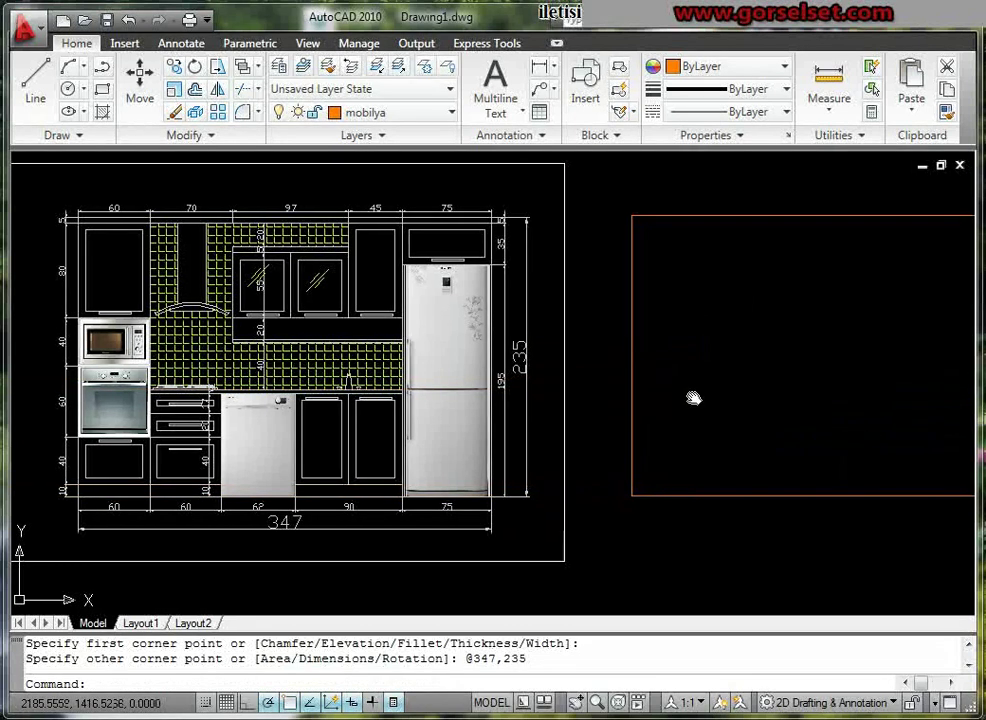
scroll(446, 220, "up", 2)
middle_click_drag(320, 220, 582, 212)
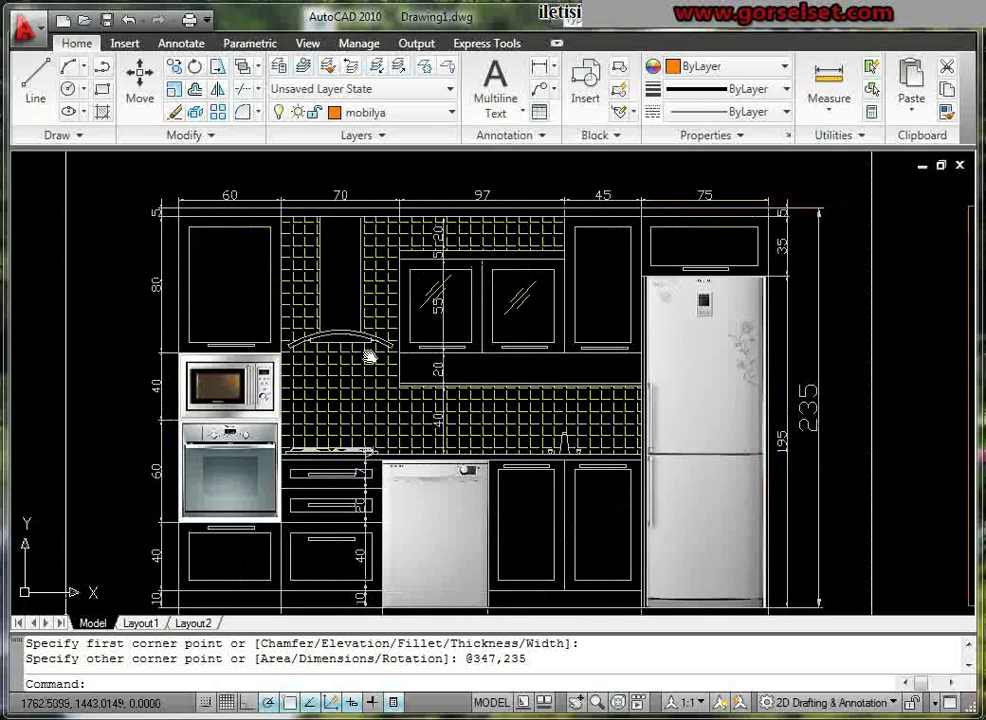
middle_click_drag(370, 356, 325, 229)
scroll(403, 390, "down", 3)
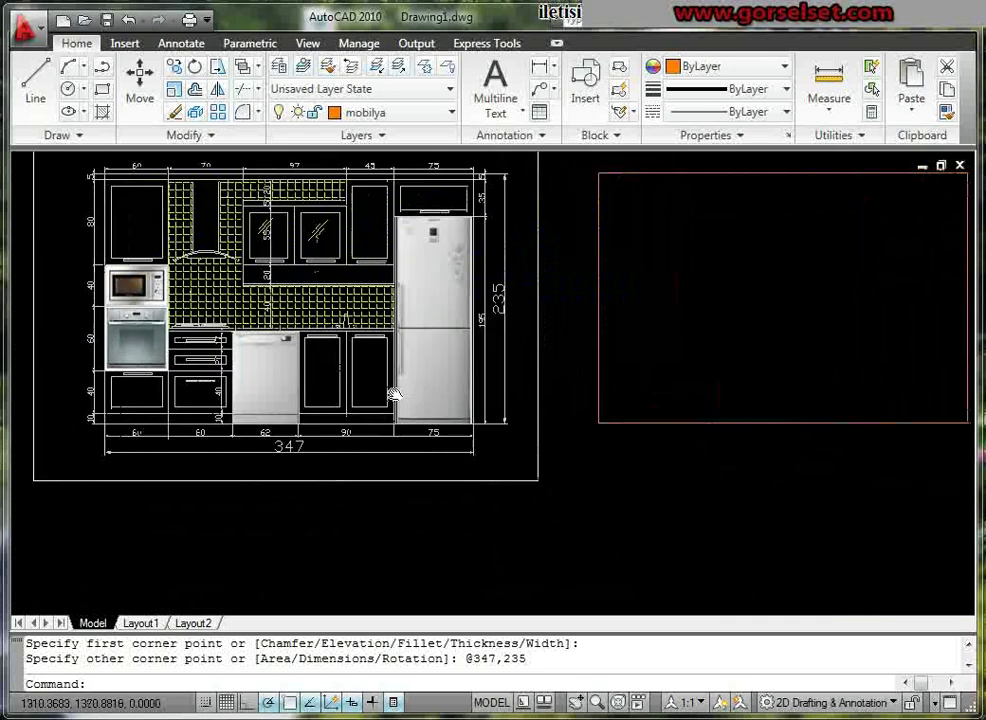
middle_click_drag(389, 368, 377, 414)
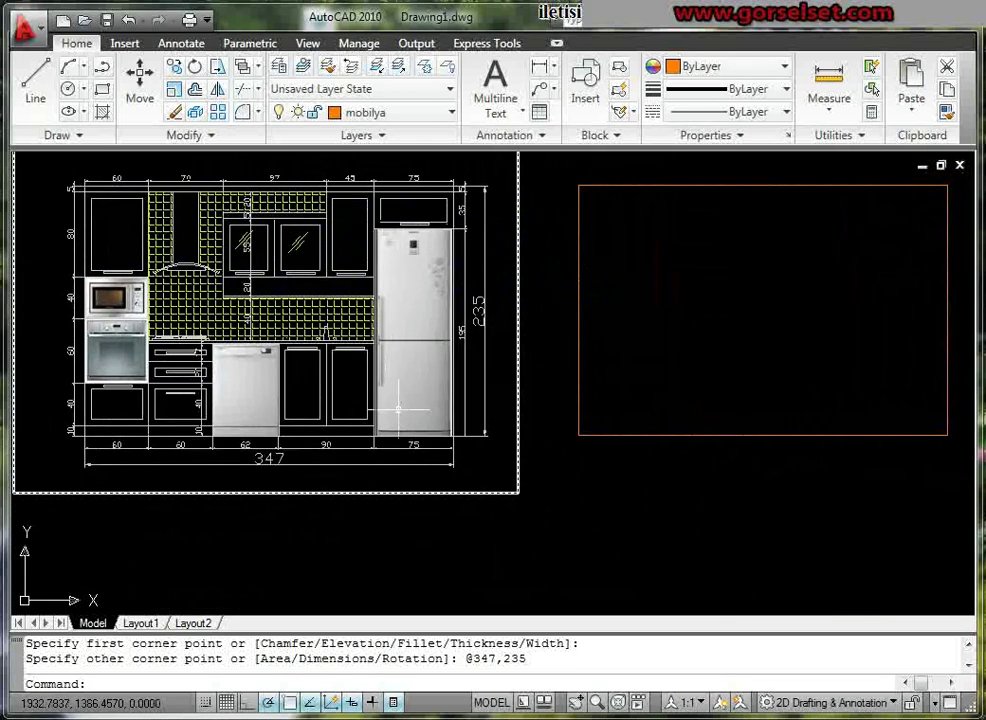
scroll(398, 408, "up", 3)
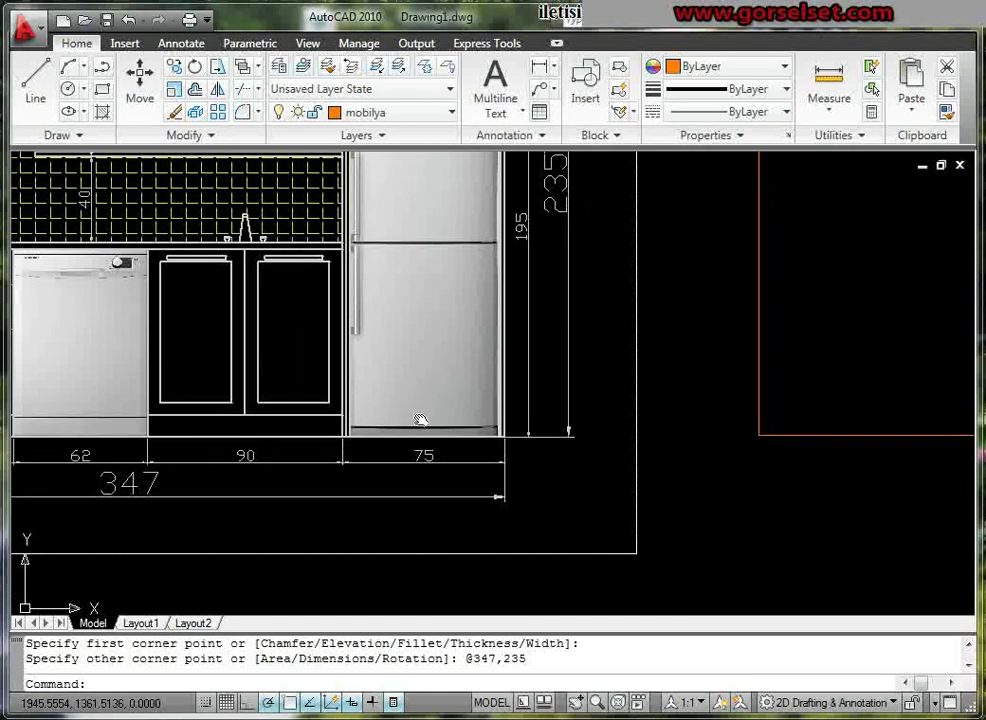
scroll(337, 396, "down", 2)
middle_click_drag(337, 396, 440, 447)
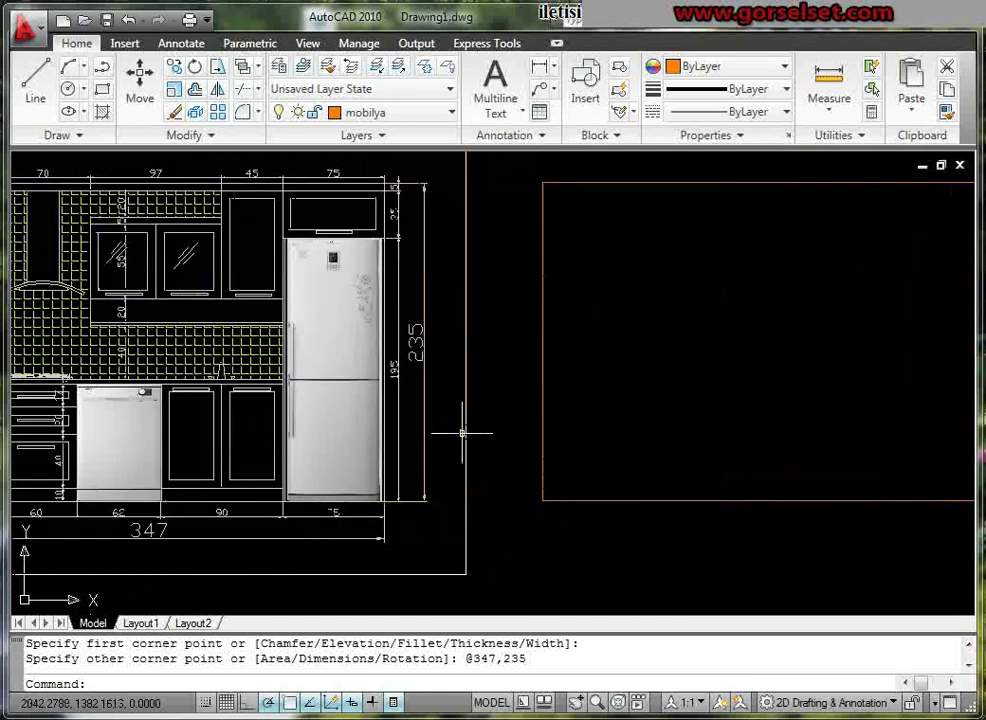
Step: Draw a thin 5-high strip rectangle along the top of the orange outline
type("rec")
key("Return")
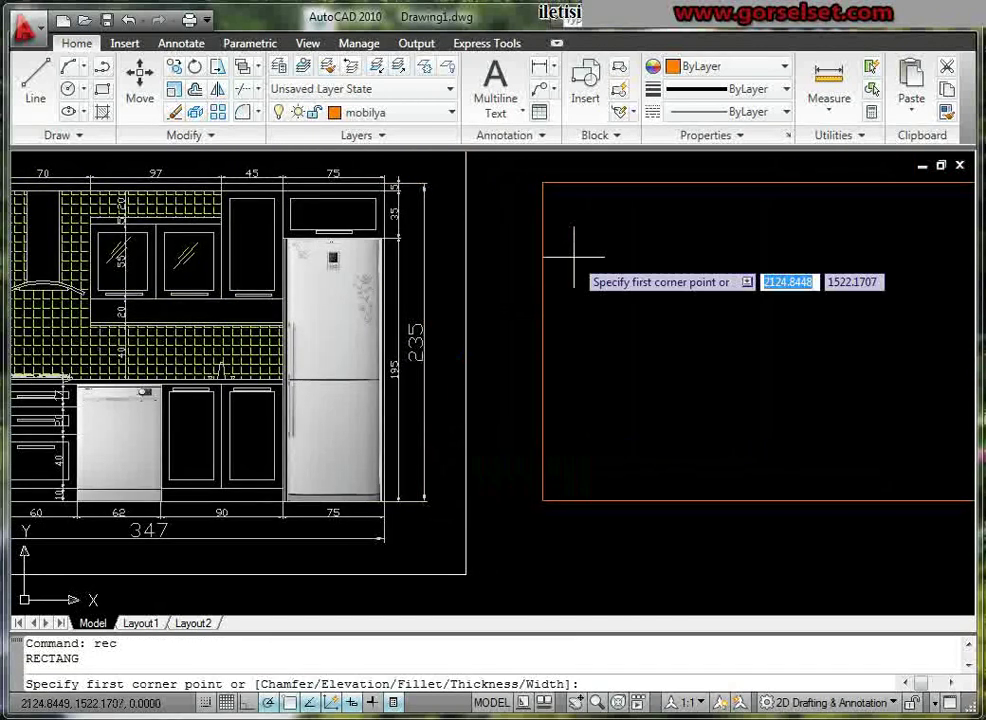
left_click(542, 183)
middle_click_drag(650, 257, 385, 265)
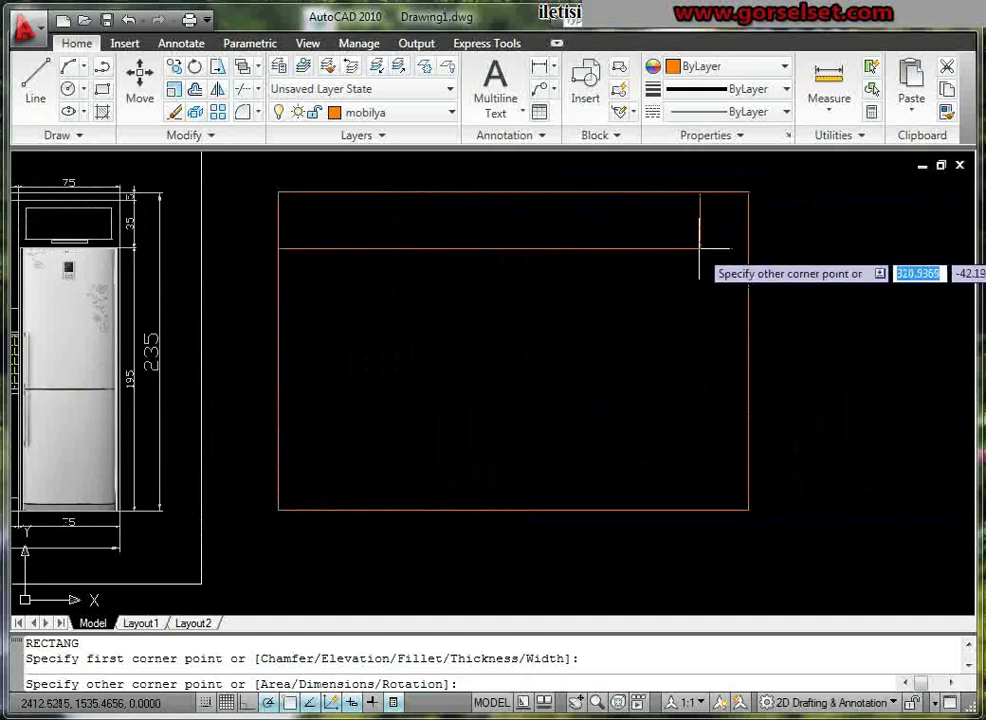
middle_click_drag(602, 258, 682, 264)
scroll(660, 175, "up", 3)
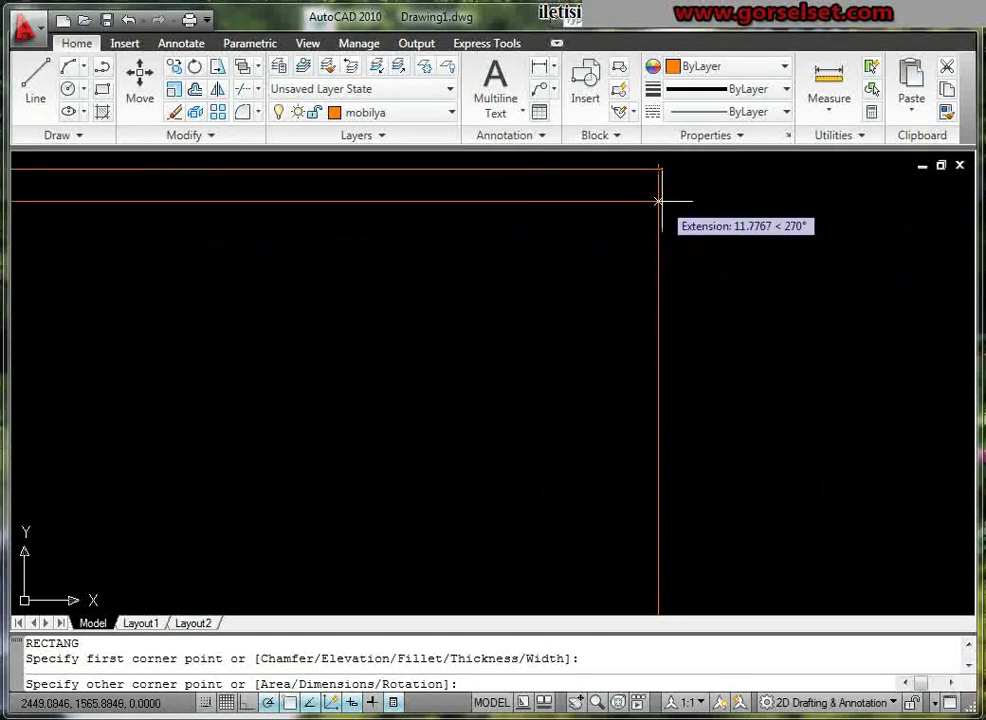
type("5")
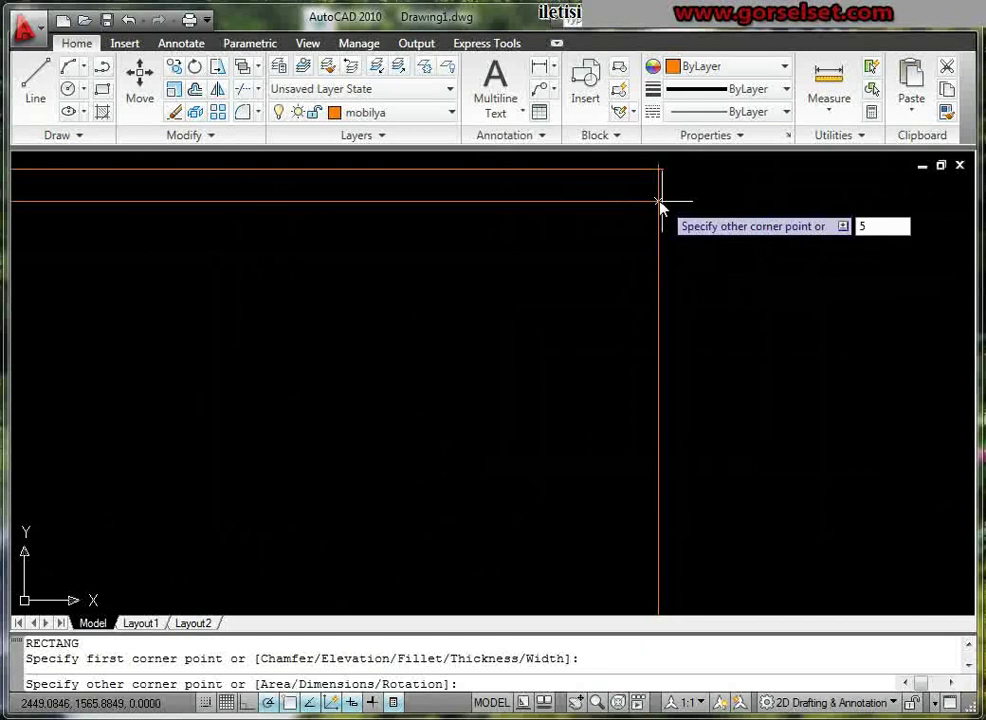
key("Return")
scroll(600, 230, "down", 5)
scroll(458, 195, "up", 4)
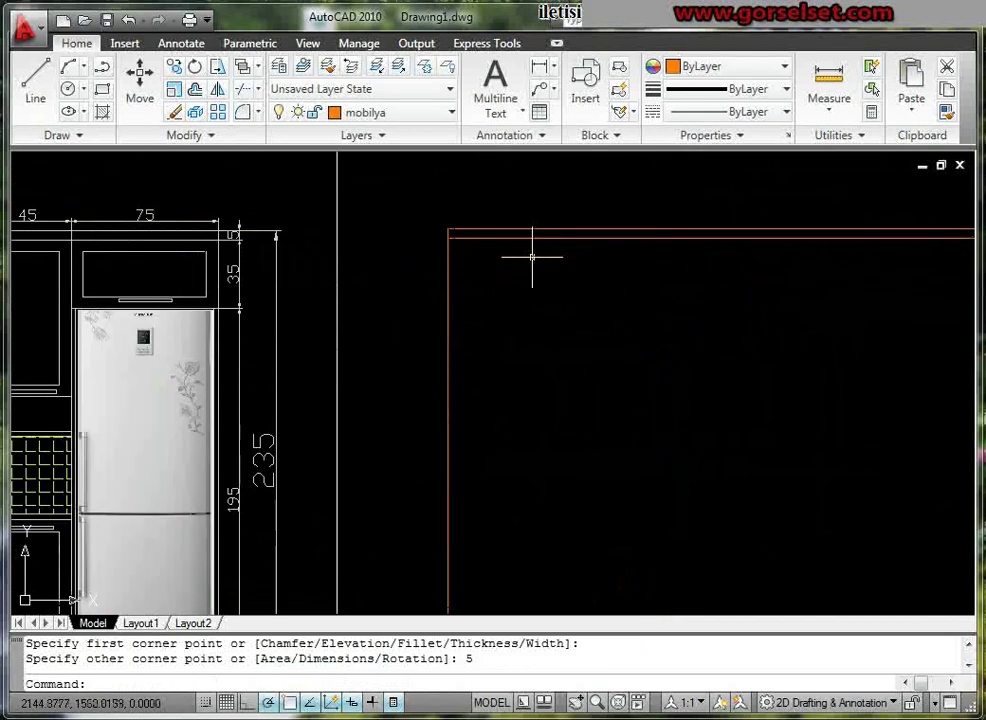
scroll(532, 257, "down", 5)
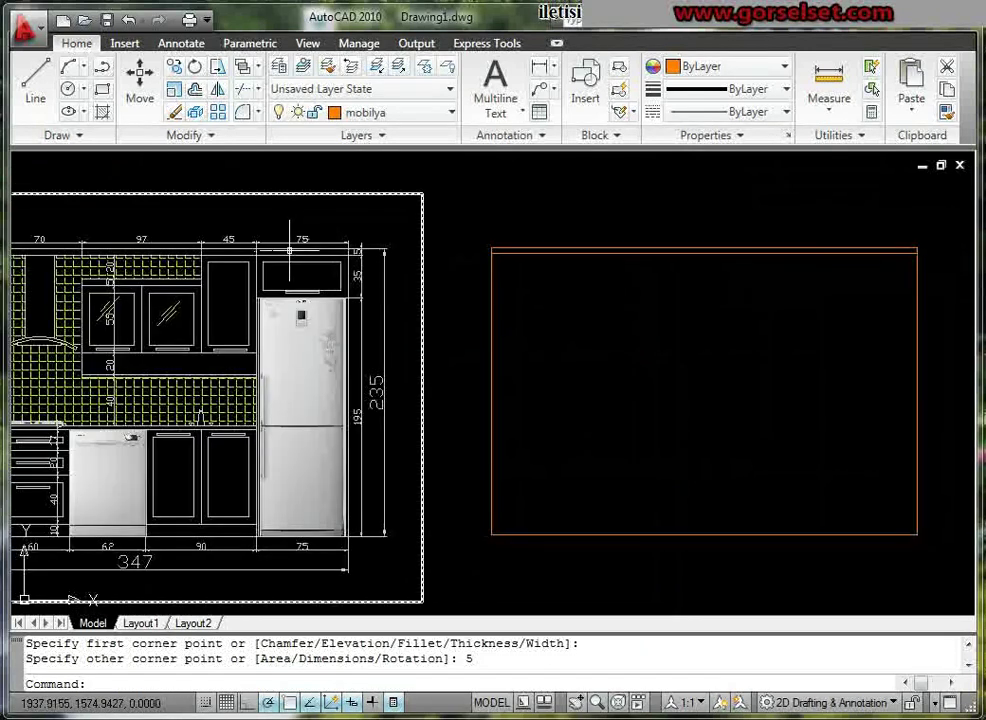
scroll(415, 258, "down", 1)
scroll(715, 374, "up", 1)
Step: Draw the 75-wide full-height fridge column rectangle from the outline's bottom-right corner
type("rec")
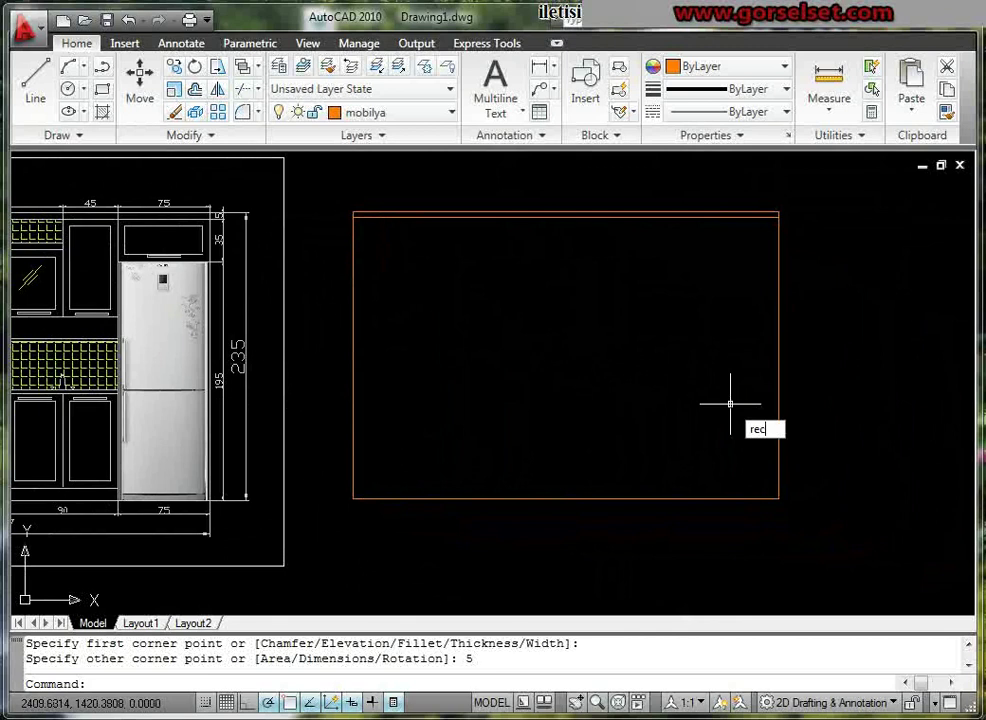
key("Return")
middle_click_drag(710, 400, 812, 400)
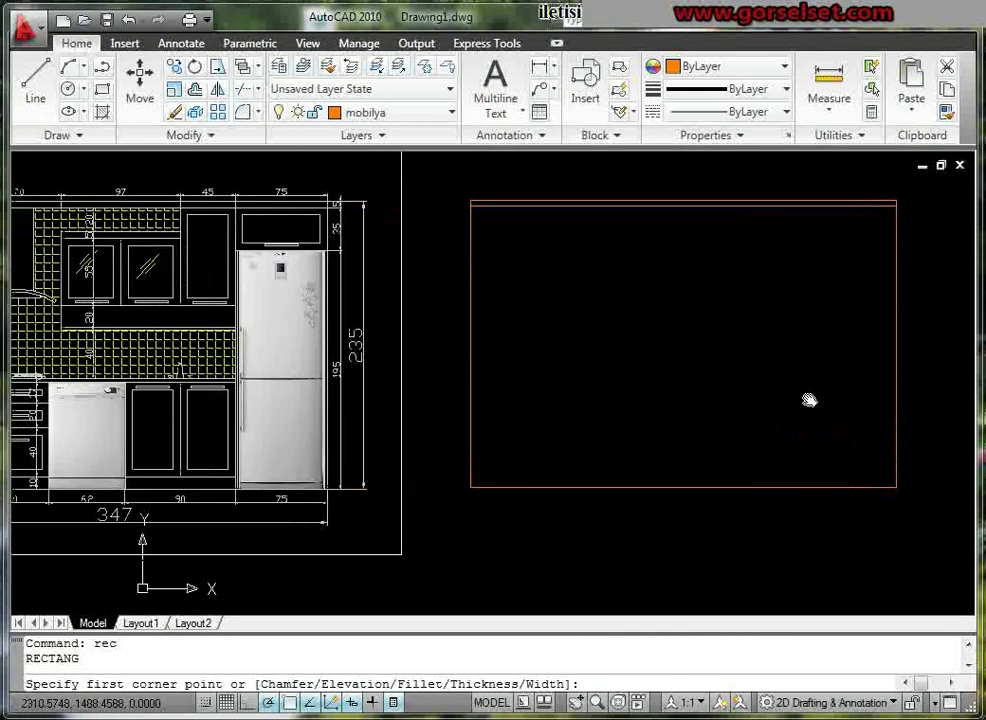
left_click(881, 488)
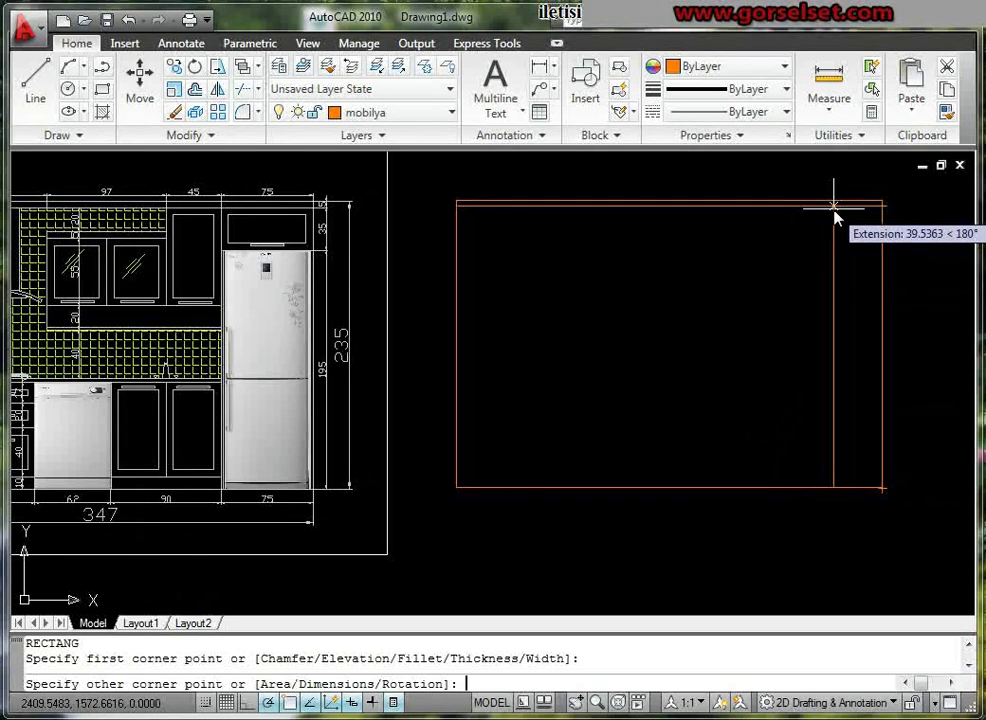
type("75")
key("Return")
middle_click_drag(770, 340, 799, 346)
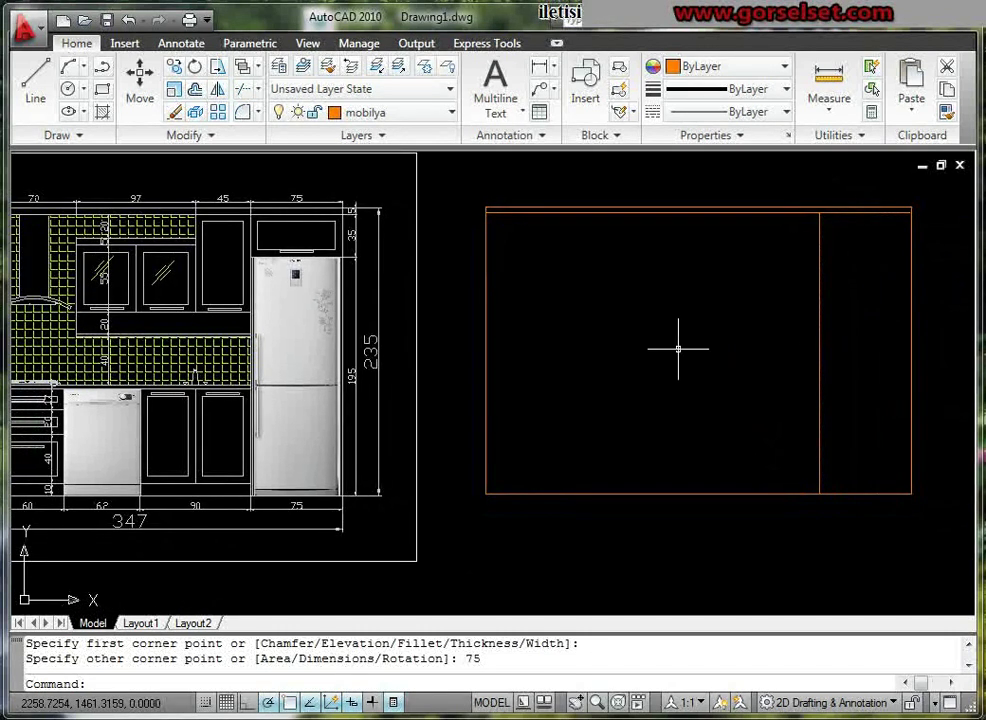
key("Return")
Step: Draw the 35-high wall cabinet rectangle from the top corner of the fridge column
scroll(440, 286, "up", 1)
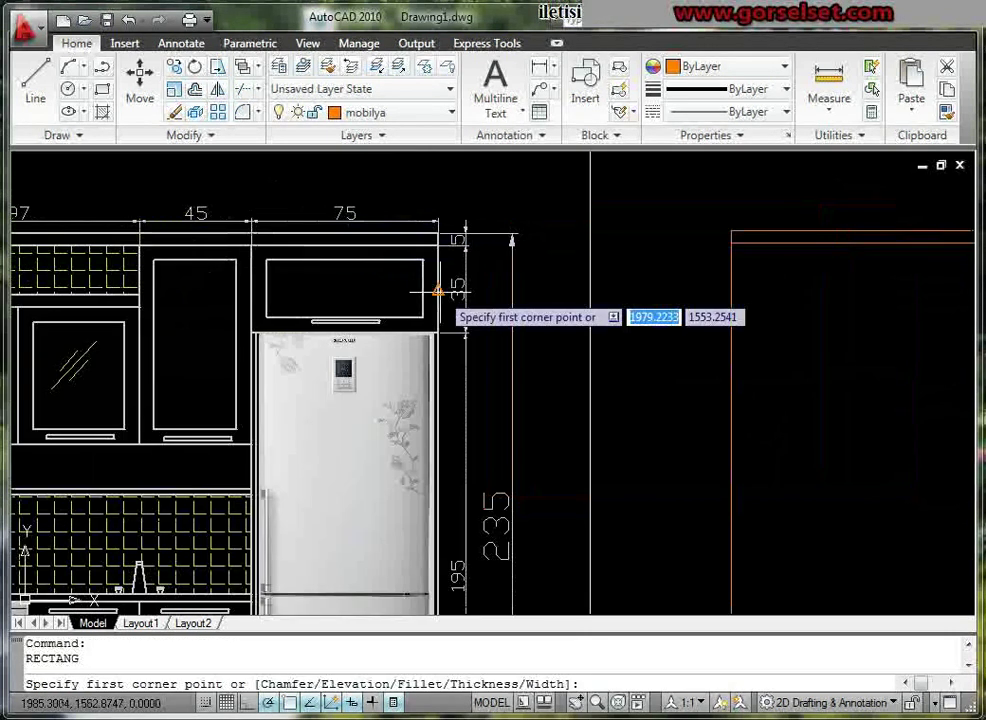
scroll(561, 330, "up", 1)
scroll(558, 347, "up", 1)
mouse_move(558, 347)
middle_mouse_down()
mouse_move(519, 346)
mouse_move(594, 382)
middle_mouse_up()
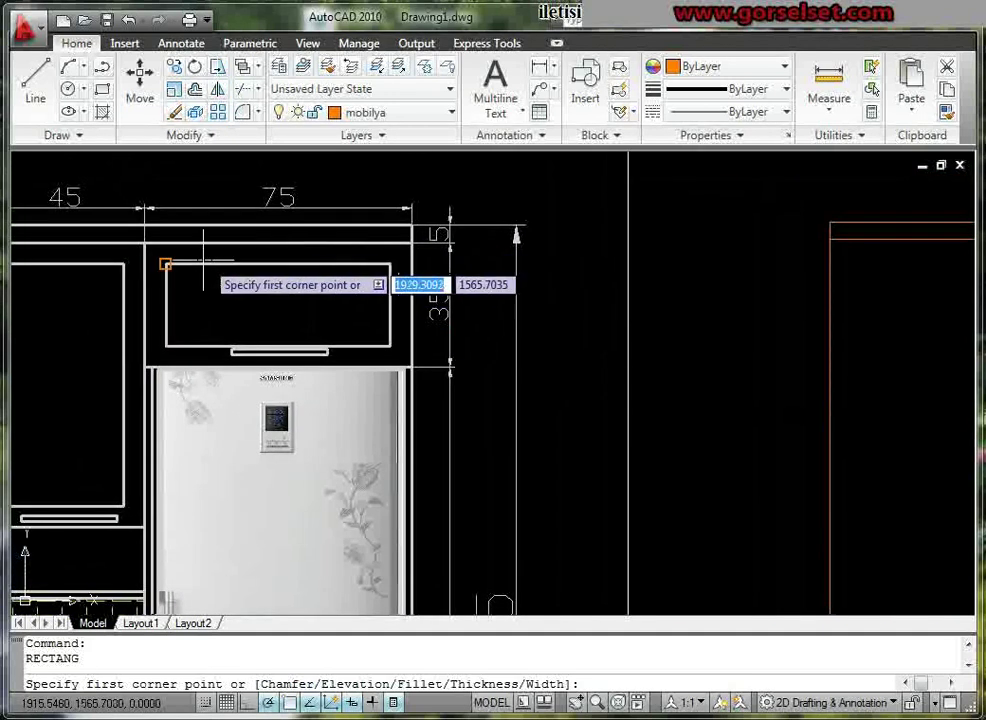
scroll(220, 340, "down", 5)
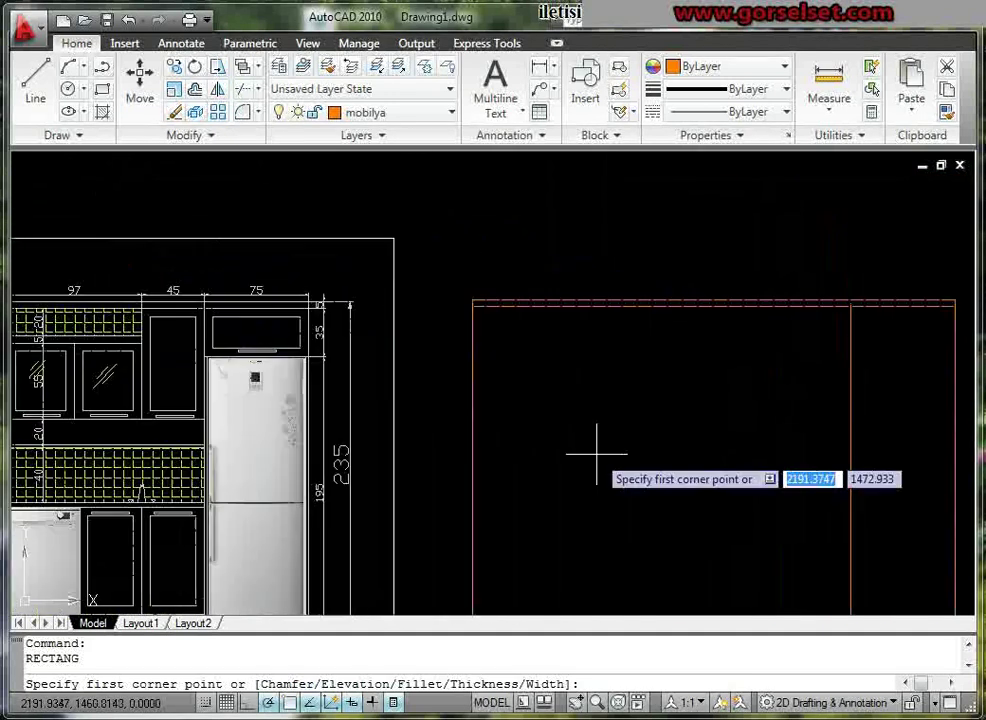
middle_click_drag(590, 453, 355, 343)
scroll(680, 260, "up", 3)
left_click(548, 243)
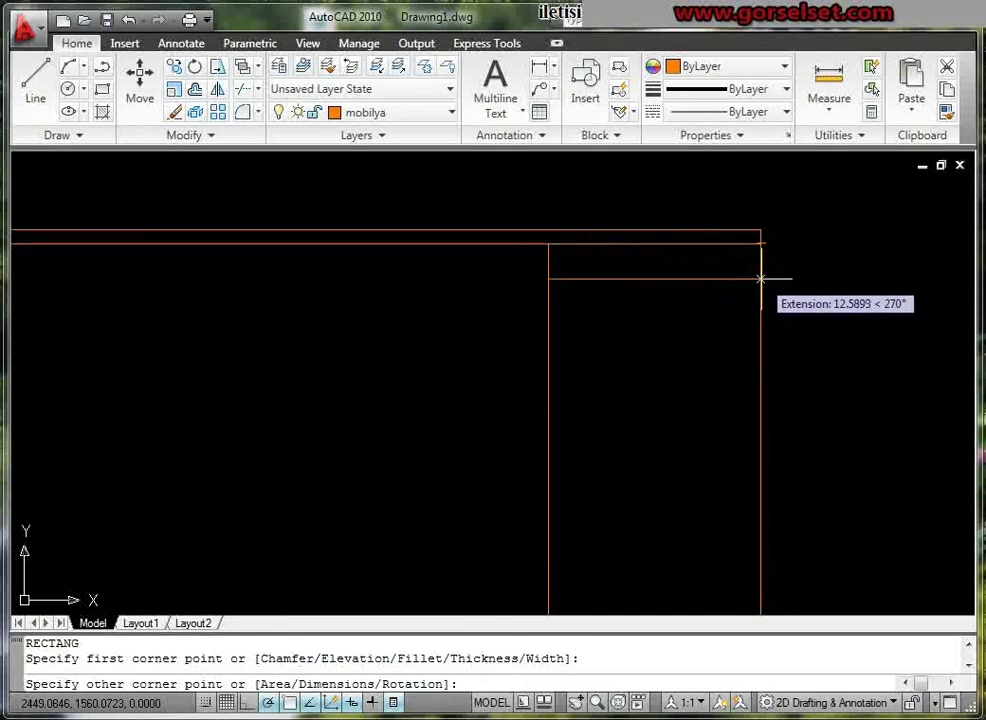
type("35")
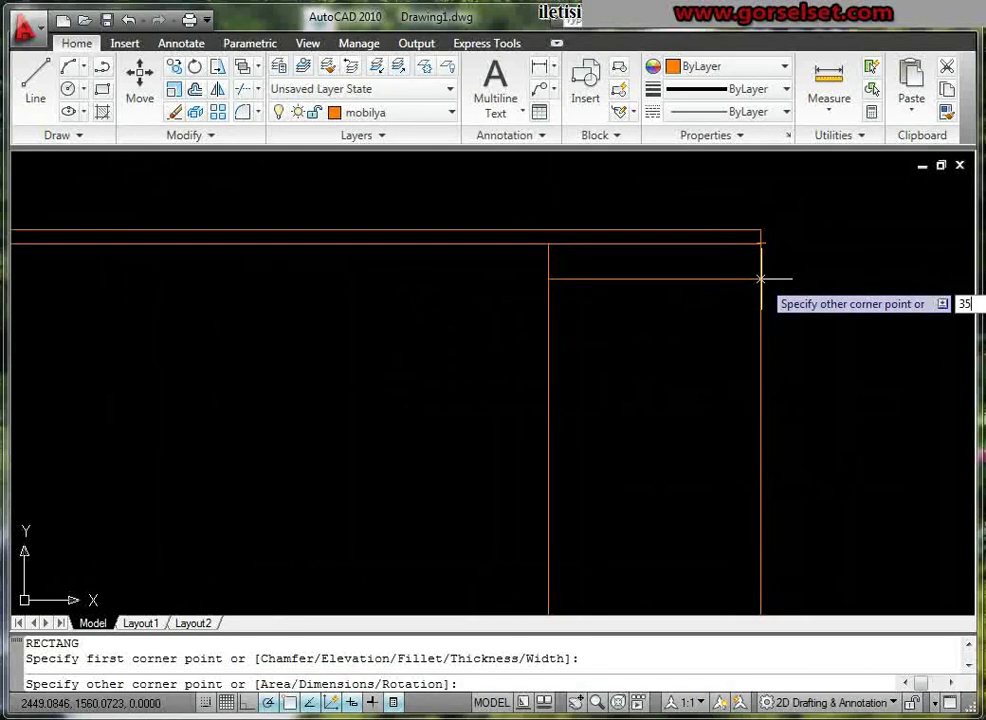
key("Return")
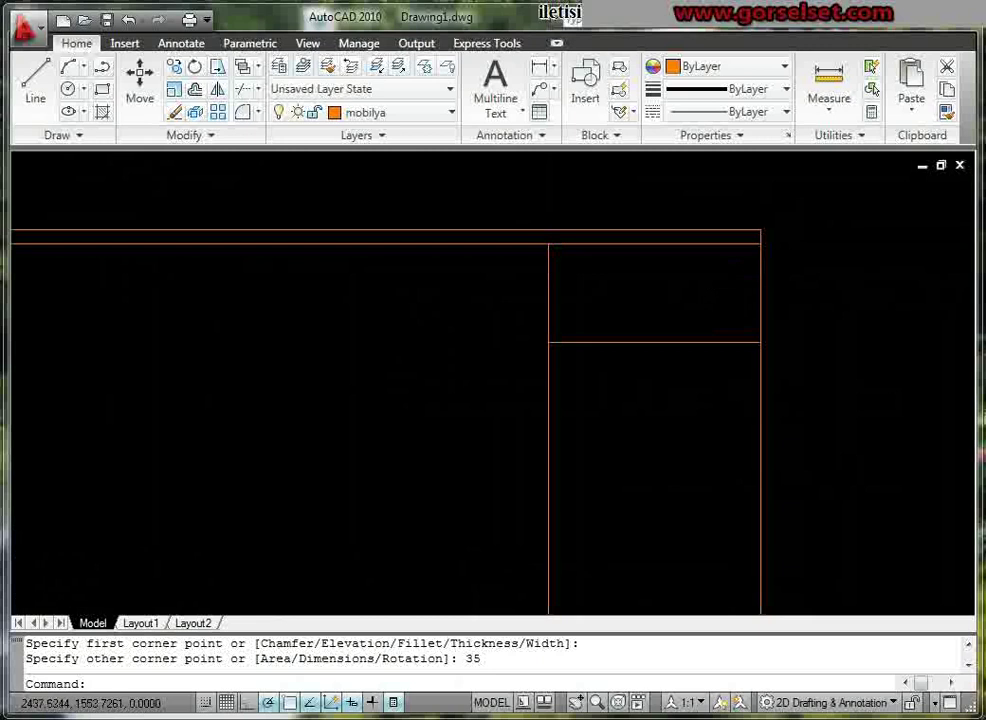
scroll(560, 330, "down", 5)
mouse_move(500, 335)
middle_mouse_down()
mouse_move(577, 335)
mouse_move(530, 320)
middle_mouse_up()
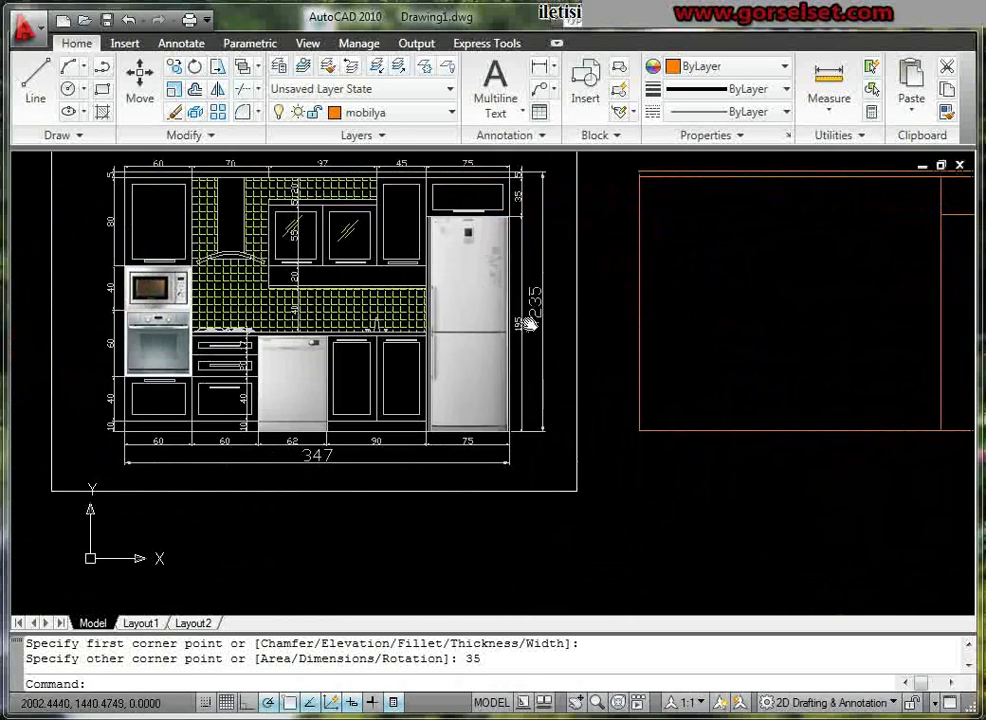
scroll(376, 359, "up", 2)
scroll(354, 382, "up", 2)
mouse_move(354, 382)
middle_mouse_down()
mouse_move(436, 398)
mouse_move(381, 394)
middle_mouse_up()
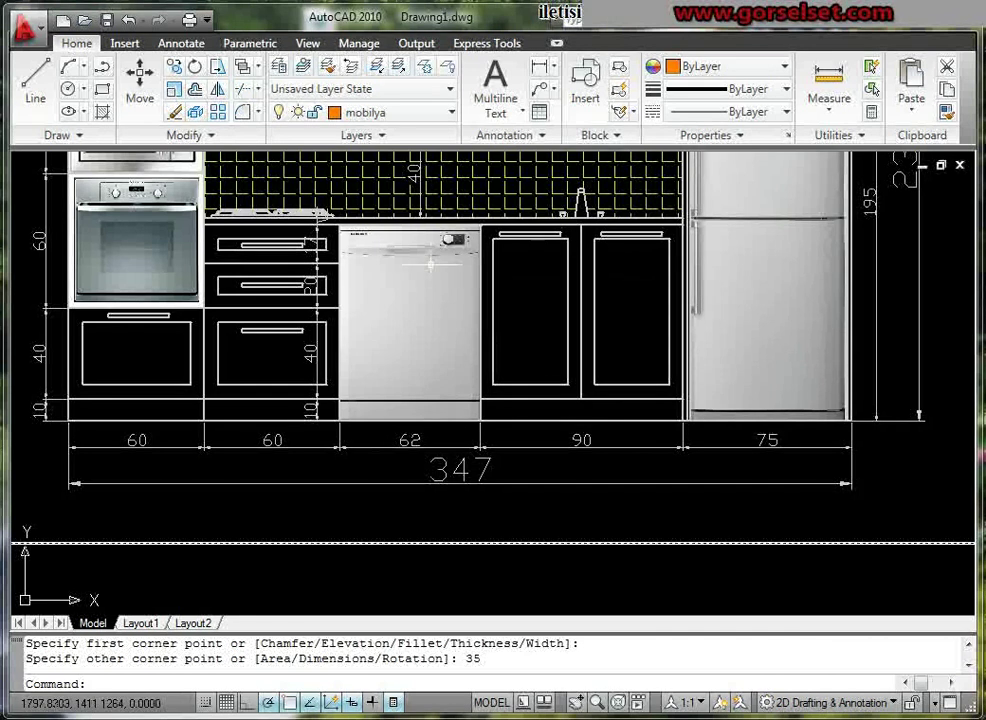
left_click(440, 543)
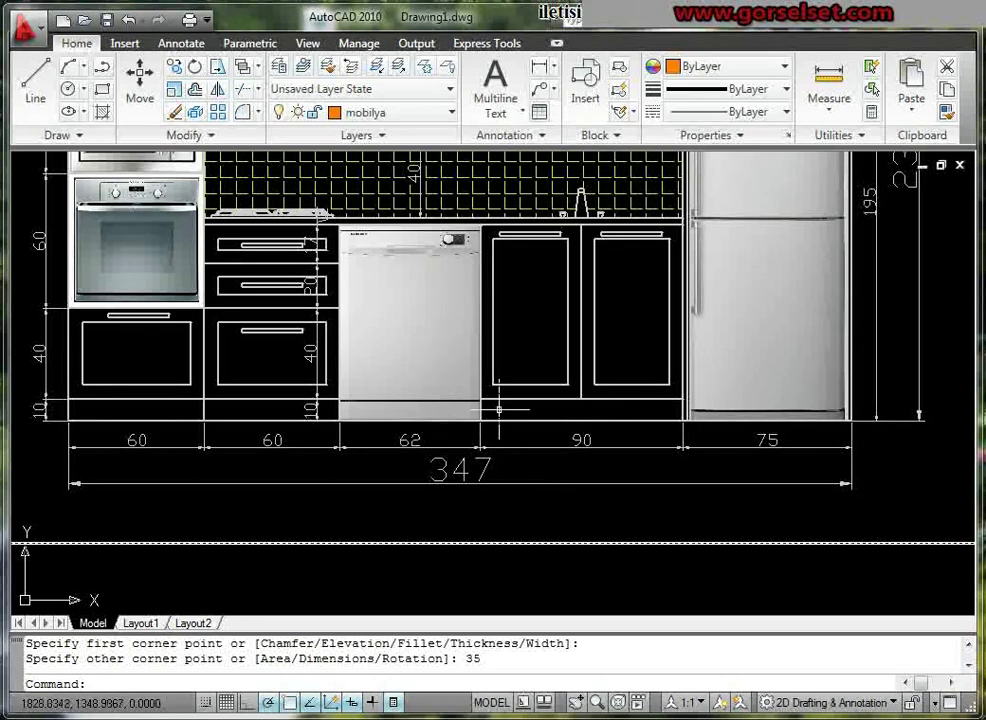
middle_click_drag(250, 274, 322, 318)
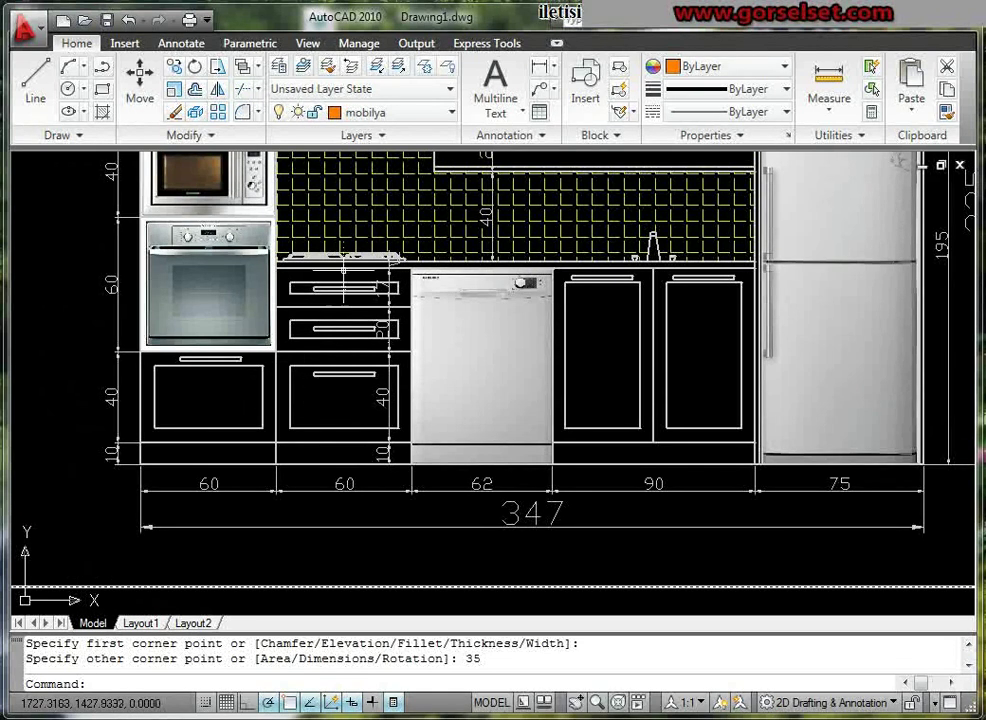
scroll(489, 411, "down", 5)
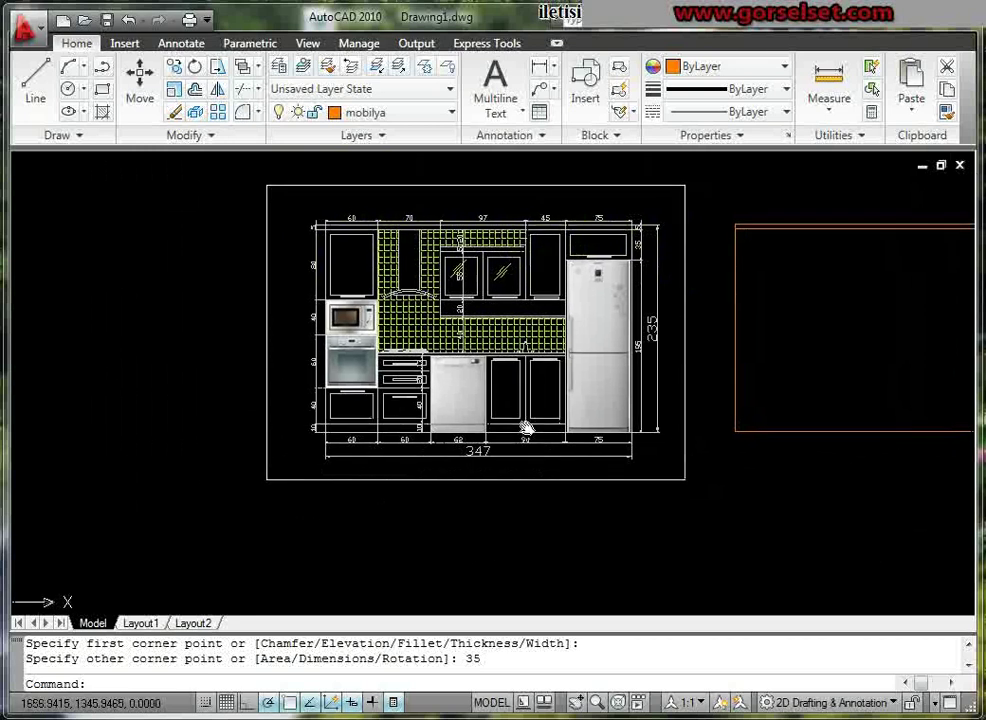
scroll(301, 438, "up", 5)
scroll(301, 438, "up", 2)
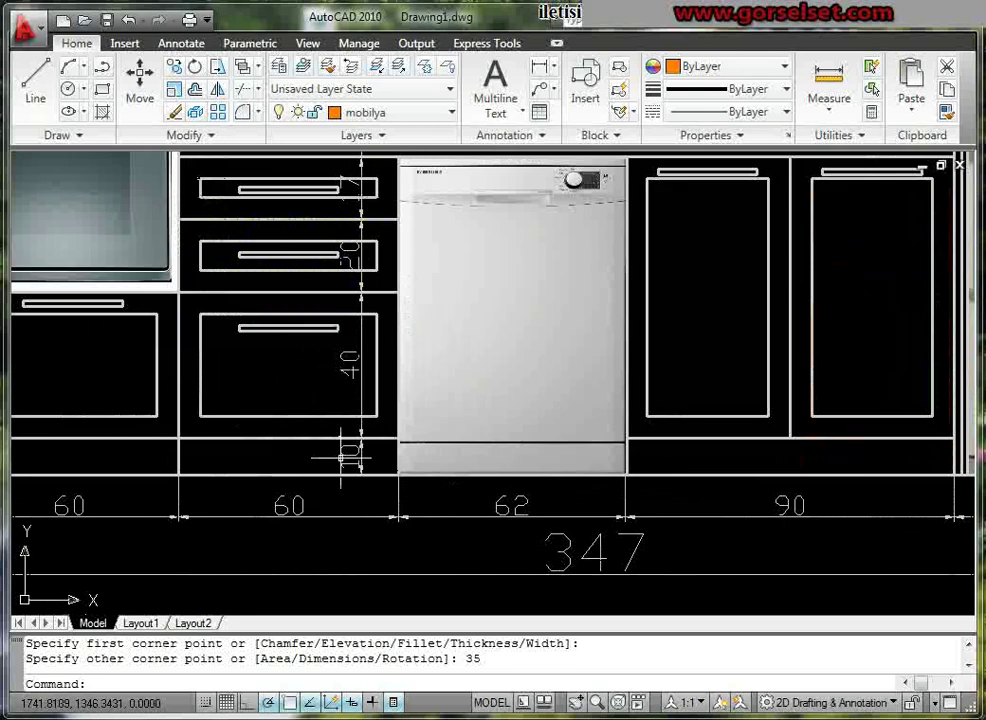
scroll(345, 465, "down", 2)
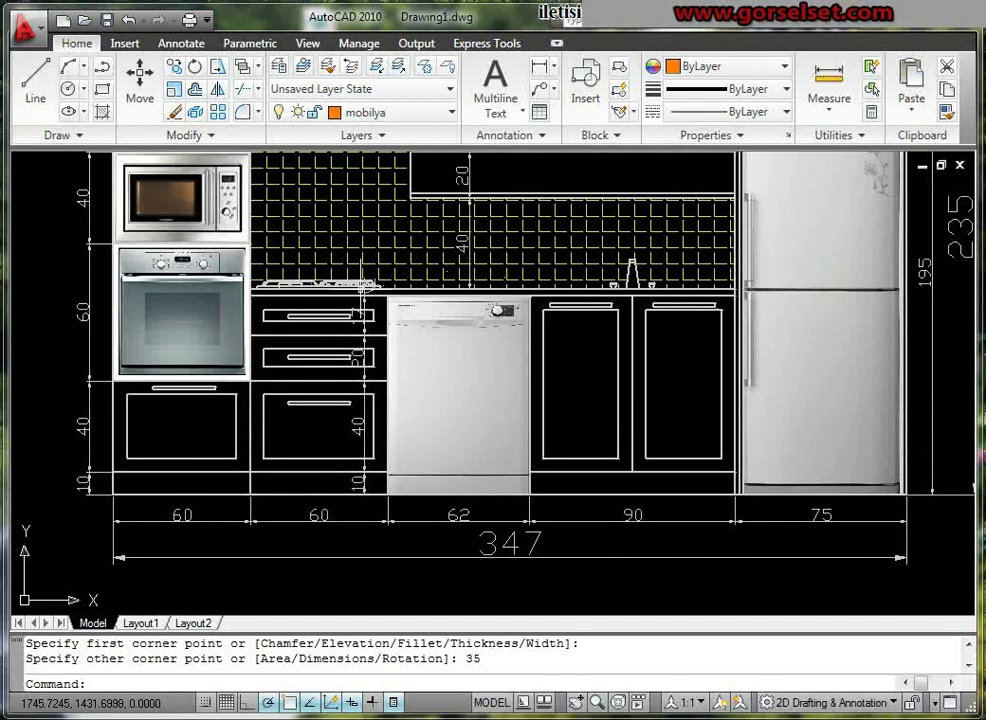
scroll(364, 286, "down", 1)
scroll(420, 330, "down", 2)
mouse_move(539, 370)
middle_mouse_down()
mouse_move(352, 348)
mouse_move(622, 373)
mouse_move(414, 363)
middle_mouse_up()
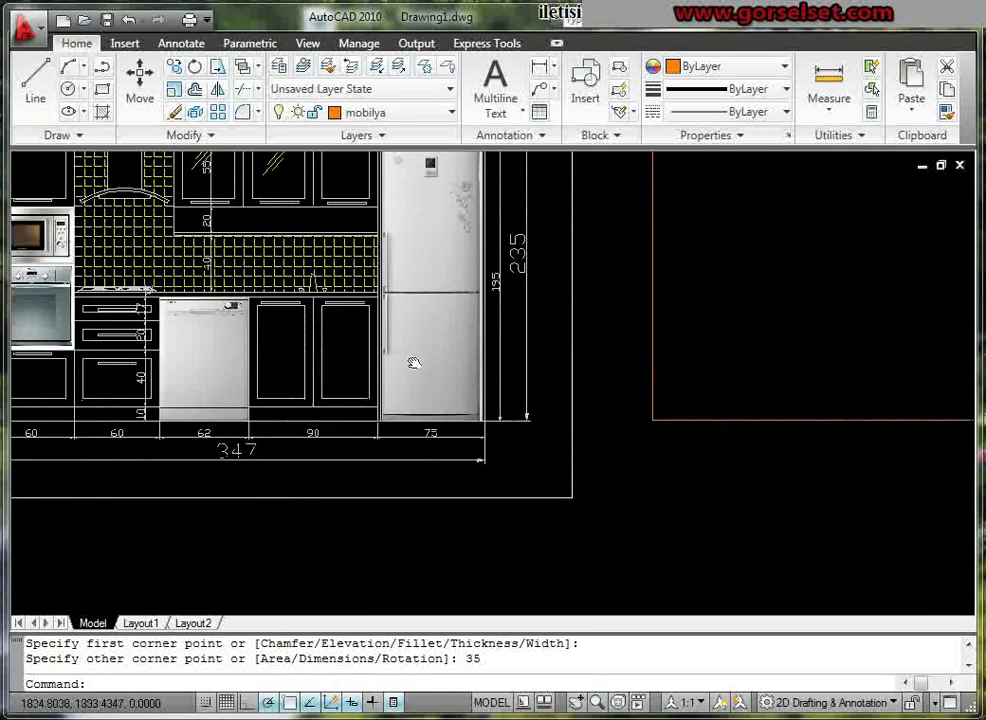
scroll(414, 363, "up", 2)
Step: Bring the fridge and orange outline into view and select the reference image border
middle_click_drag(264, 363, 341, 355)
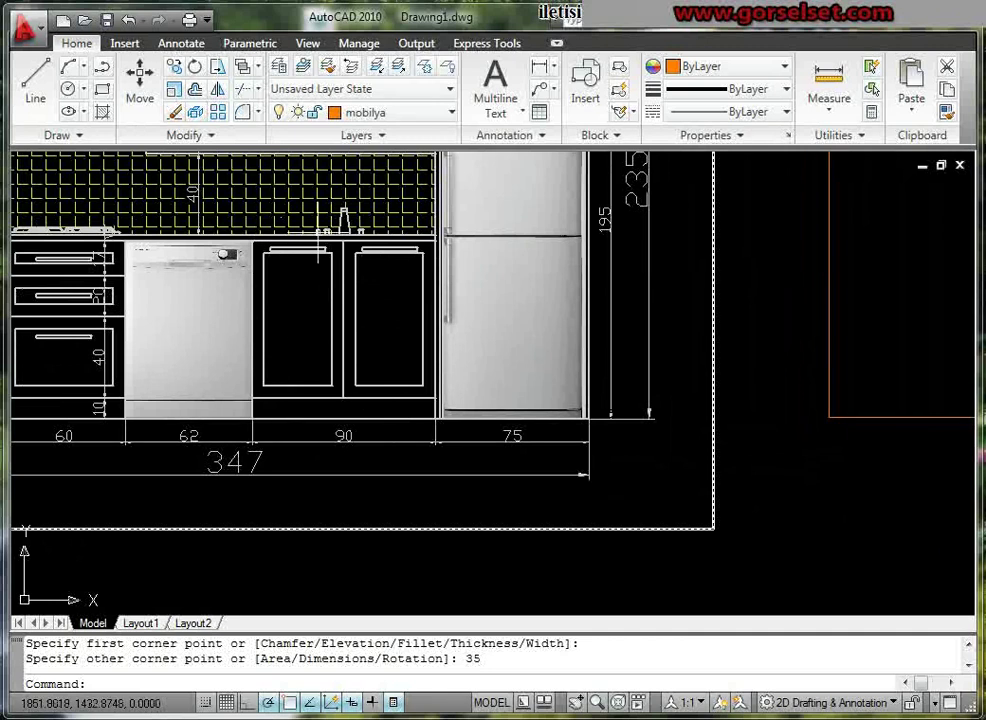
left_click(248, 153)
scroll(524, 412, "down", 3)
scroll(533, 388, "up", 2)
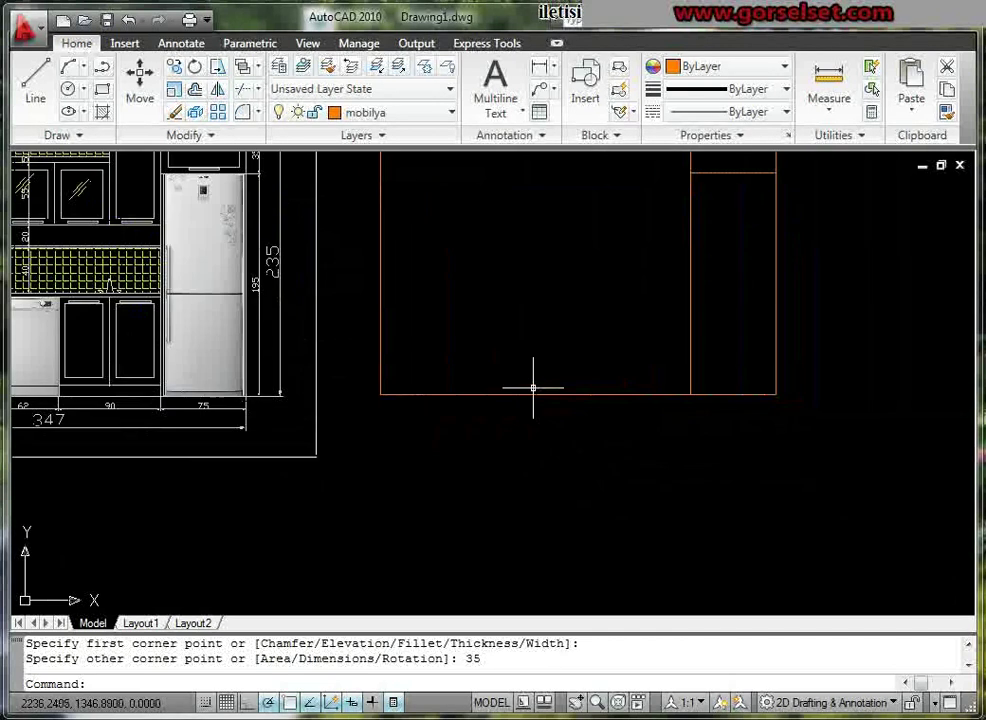
Step: Draw the 90-wide, 87-high base cabinet (-90, 87) from the fridge column's bottom-left corner
type("rec")
key("Return")
scroll(695, 387, "up", 2)
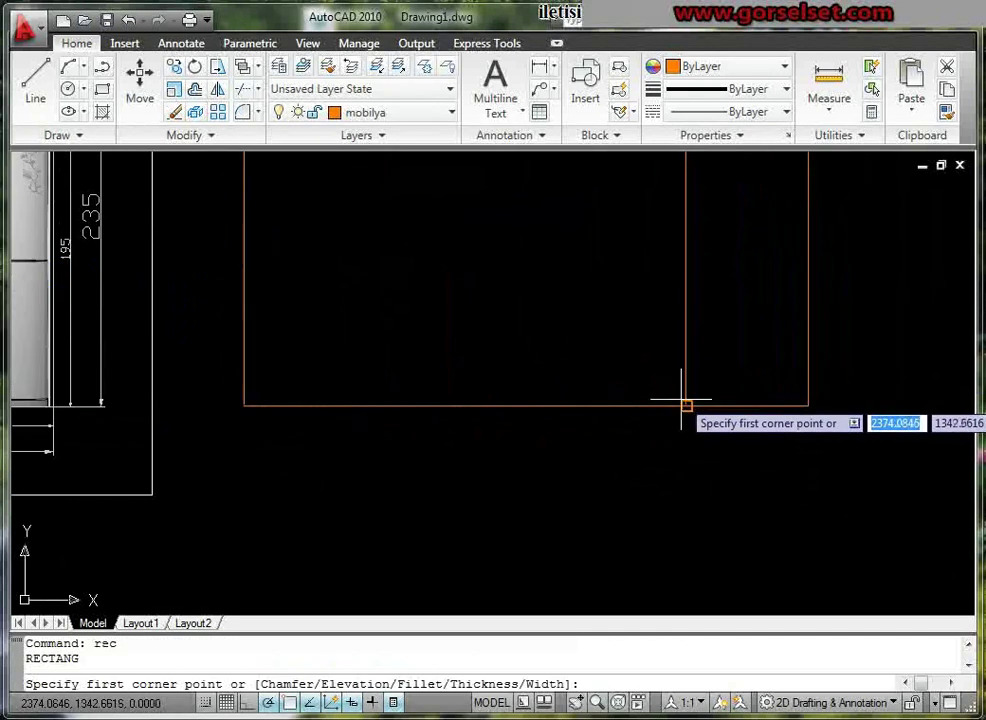
left_click(686, 405)
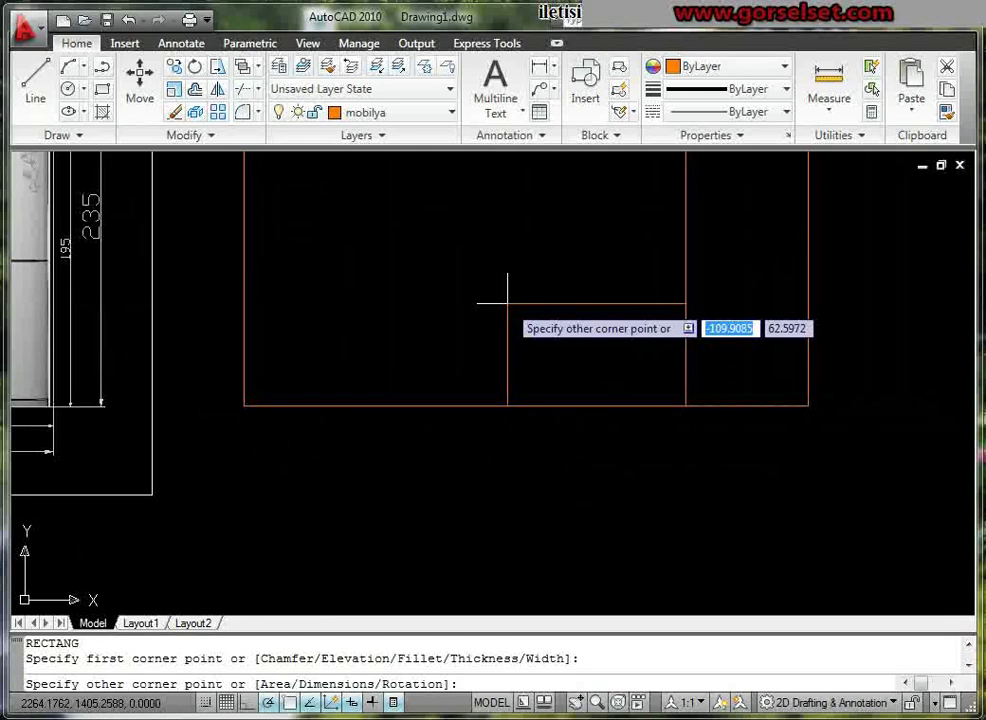
type("-90")
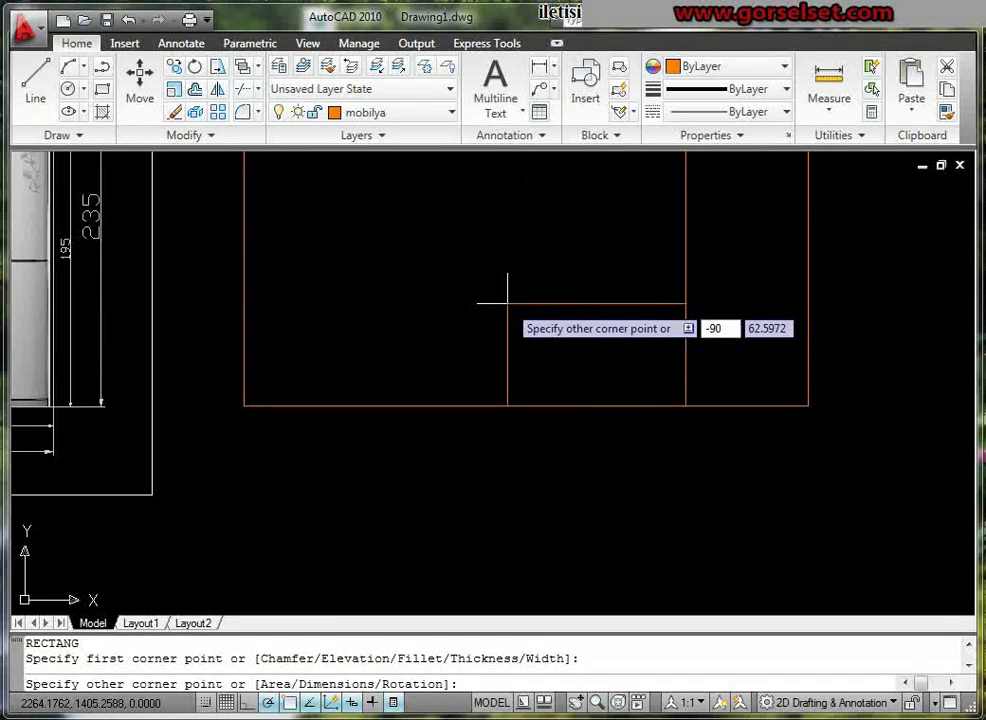
key("Tab")
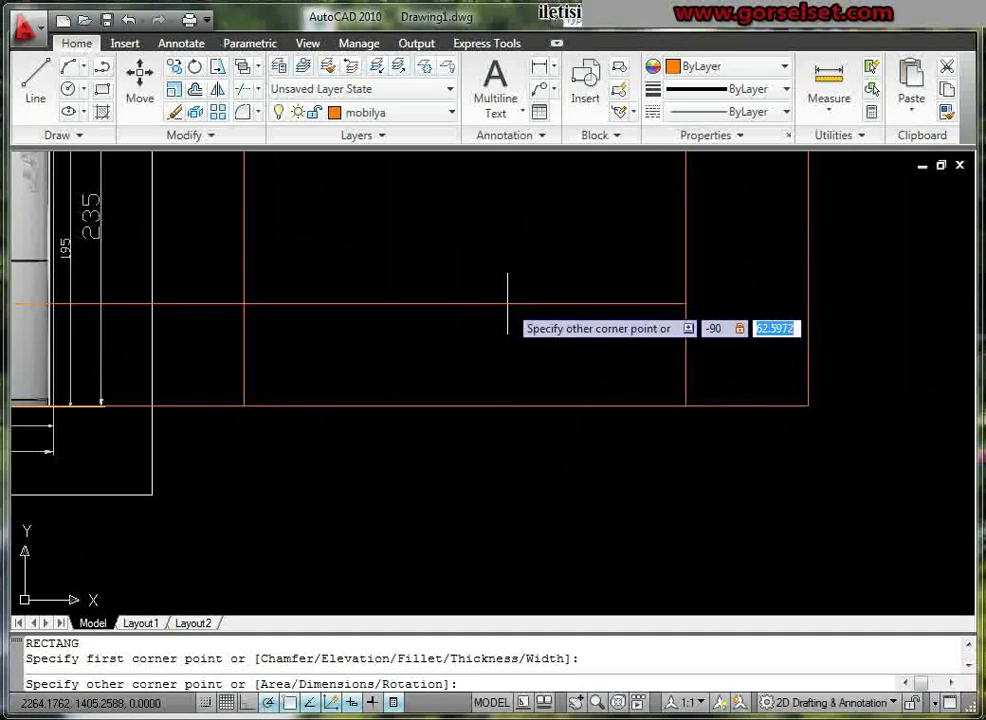
type("8")
key("Return")
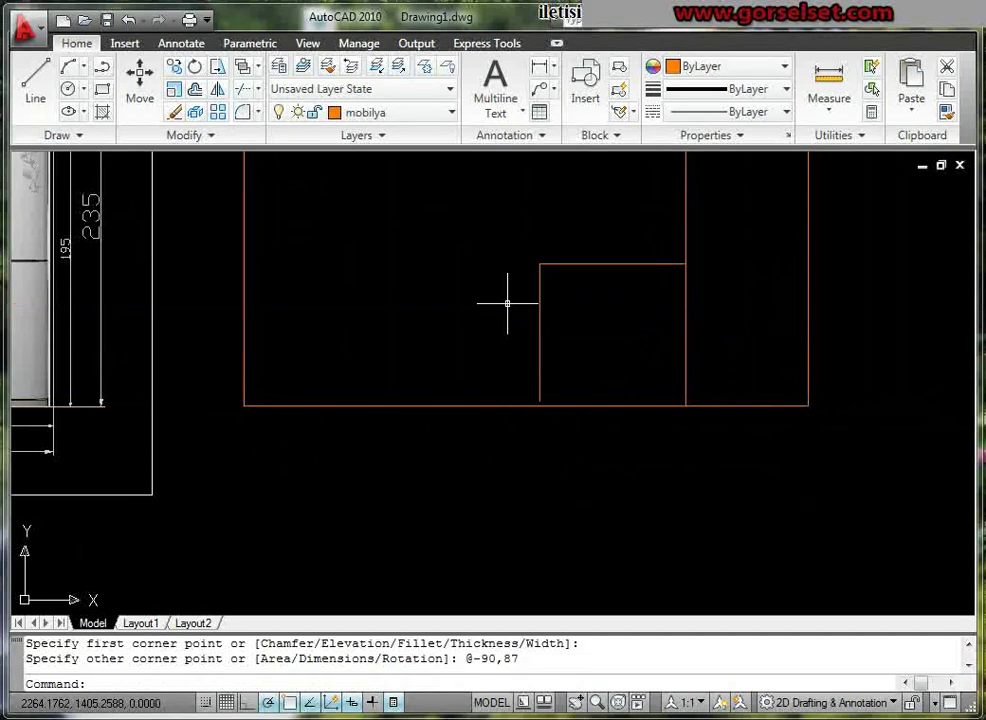
mouse_move(507, 303)
middle_mouse_down()
mouse_move(513, 317)
mouse_move(746, 310)
mouse_move(863, 321)
mouse_move(594, 335)
mouse_move(756, 364)
middle_mouse_up()
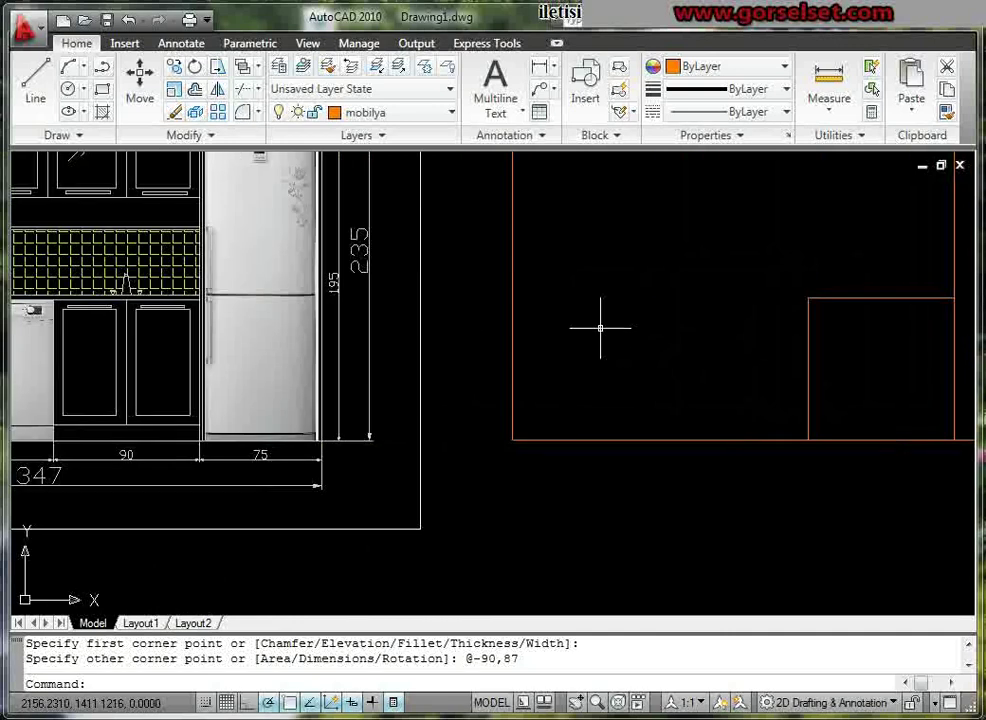
key("Return")
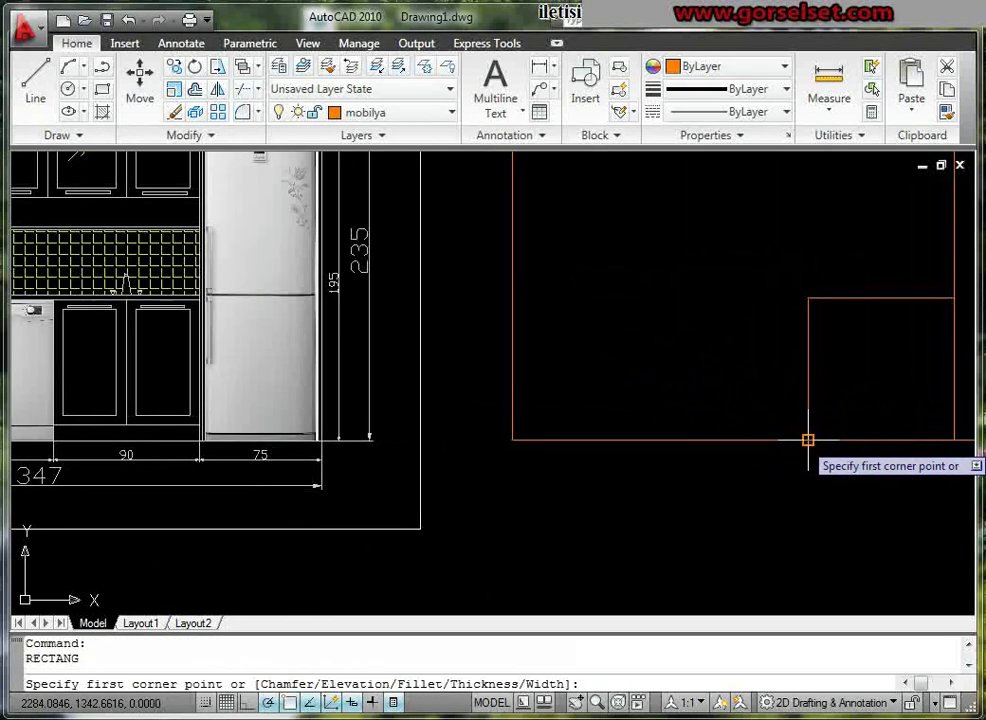
Step: Draw the 62-wide lower cabinet rectangle from the 90-wide cabinet's bottom-left corner
left_click(808, 440)
mouse_move(808, 440)
middle_mouse_down()
mouse_move(709, 330)
mouse_move(858, 332)
mouse_move(489, 335)
middle_mouse_up()
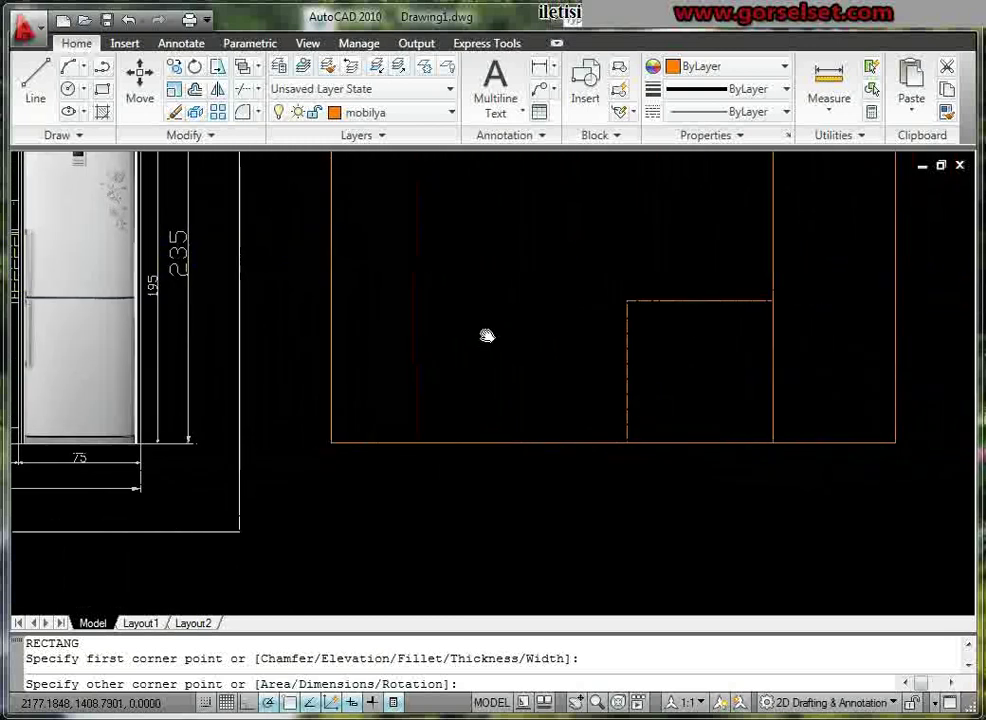
scroll(719, 310, "up", 3)
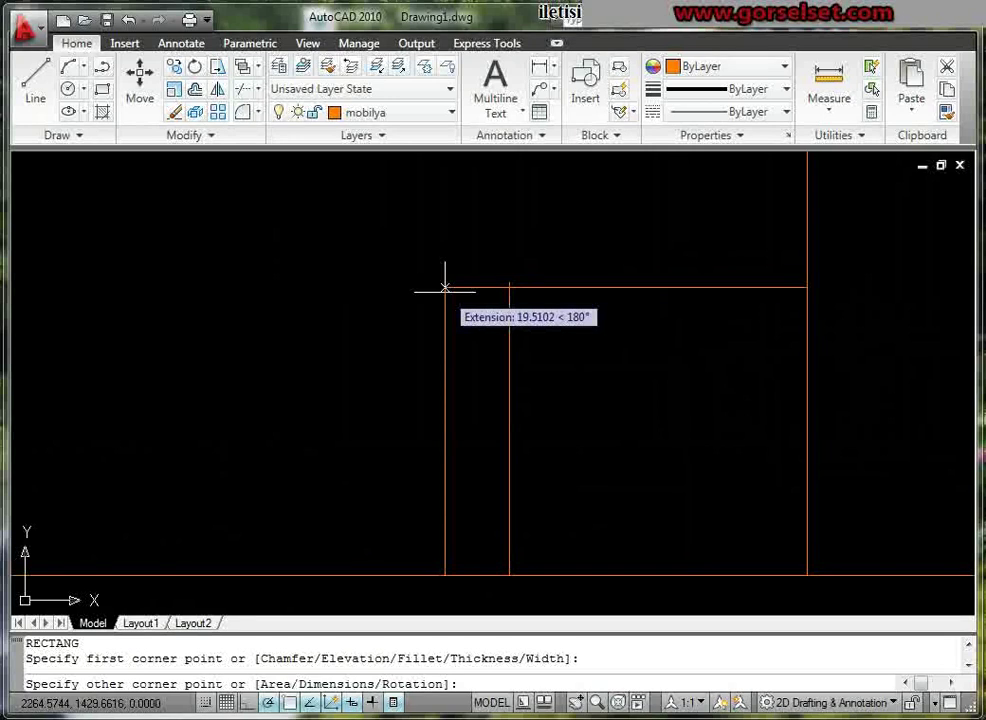
type("62")
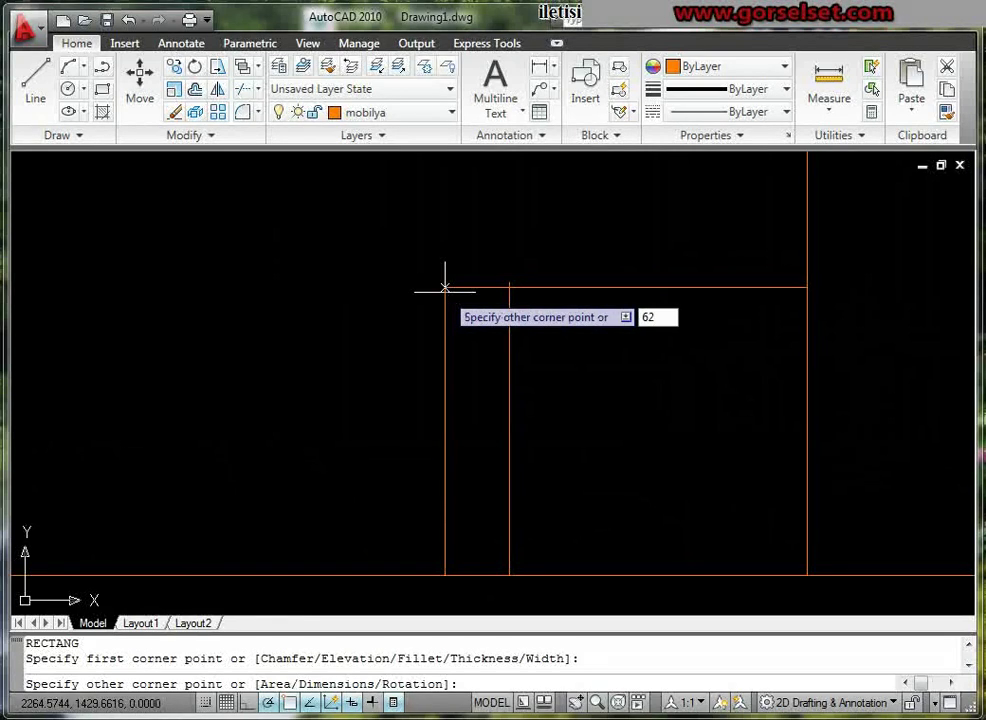
key("Return")
mouse_move(445, 288)
middle_mouse_down()
mouse_move(362, 350)
mouse_move(843, 323)
mouse_move(692, 267)
middle_mouse_up()
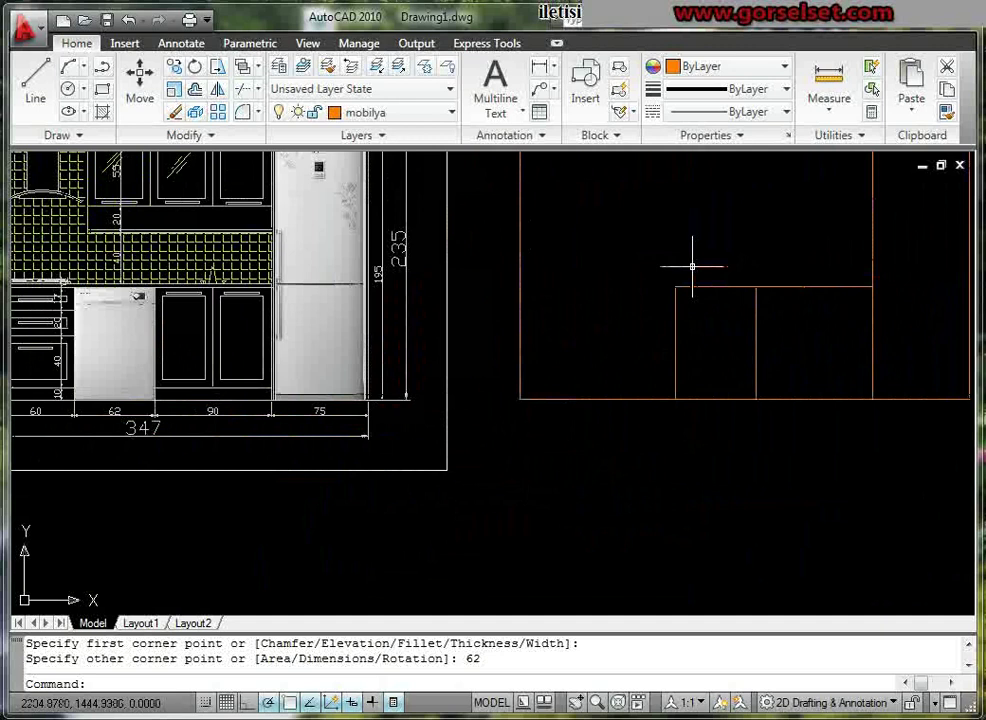
scroll(673, 388, "up", 2)
Step: Draw the 60-wide lower cabinet rectangle next to it, continuing leftward
key("Return")
left_click(676, 405)
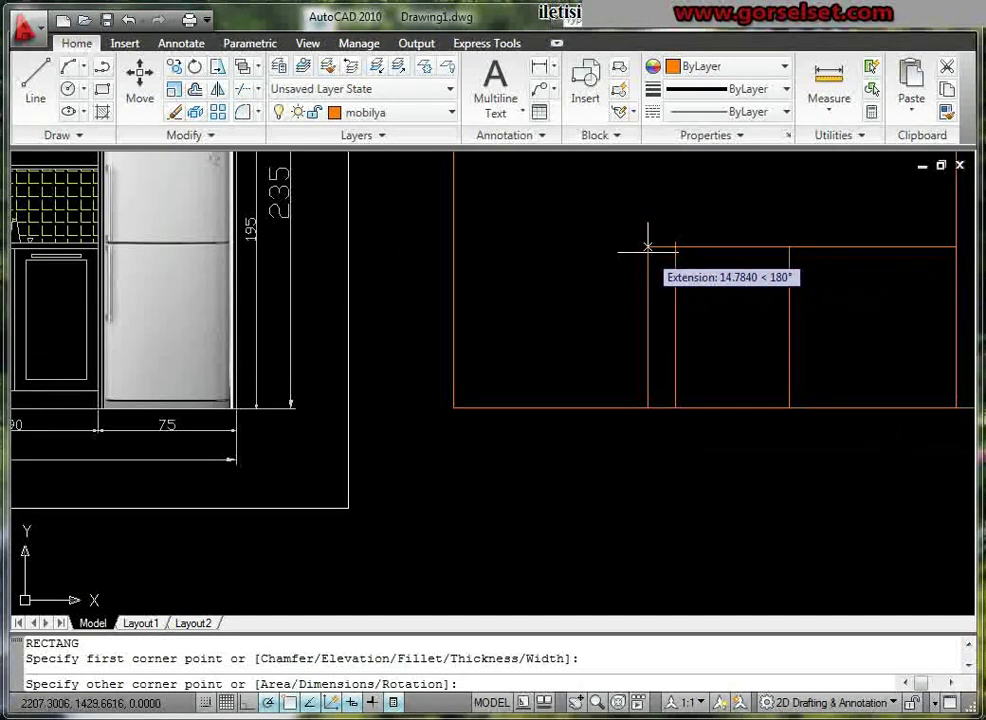
type("6")
key("Return")
scroll(609, 282, "down", 5)
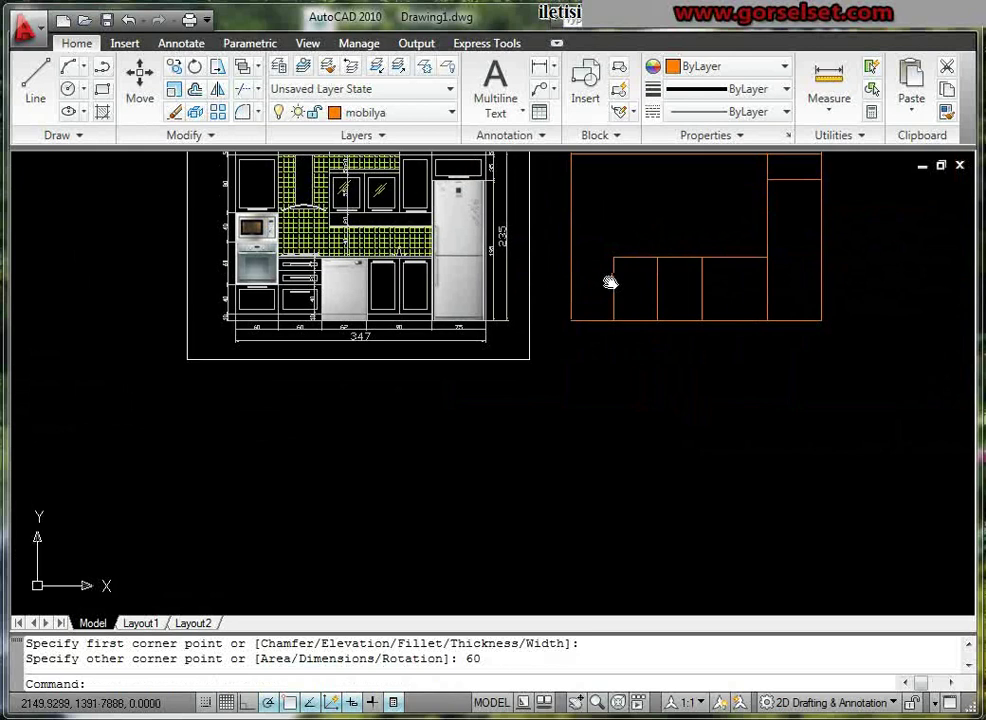
scroll(612, 315, "up", 1)
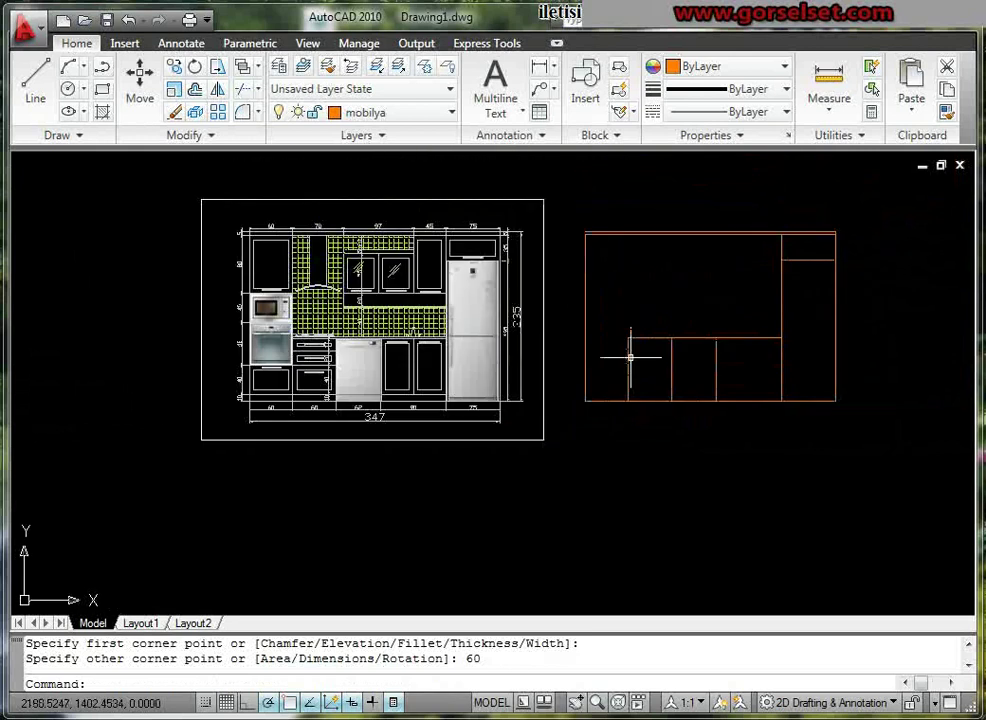
key("Return")
scroll(635, 380, "up", 4)
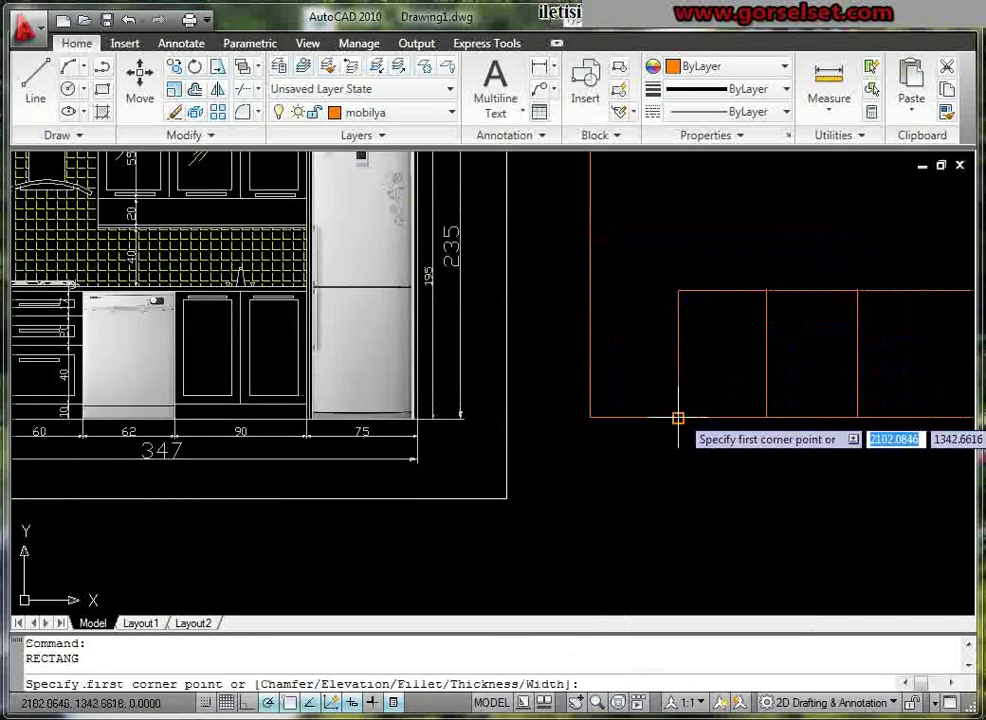
Step: Draw the tall 60-wide left column rectangle beside the lower cabinets, nearly reaching the top
left_click(678, 416)
scroll(632, 387, "down", 3)
scroll(599, 440, "up", 4)
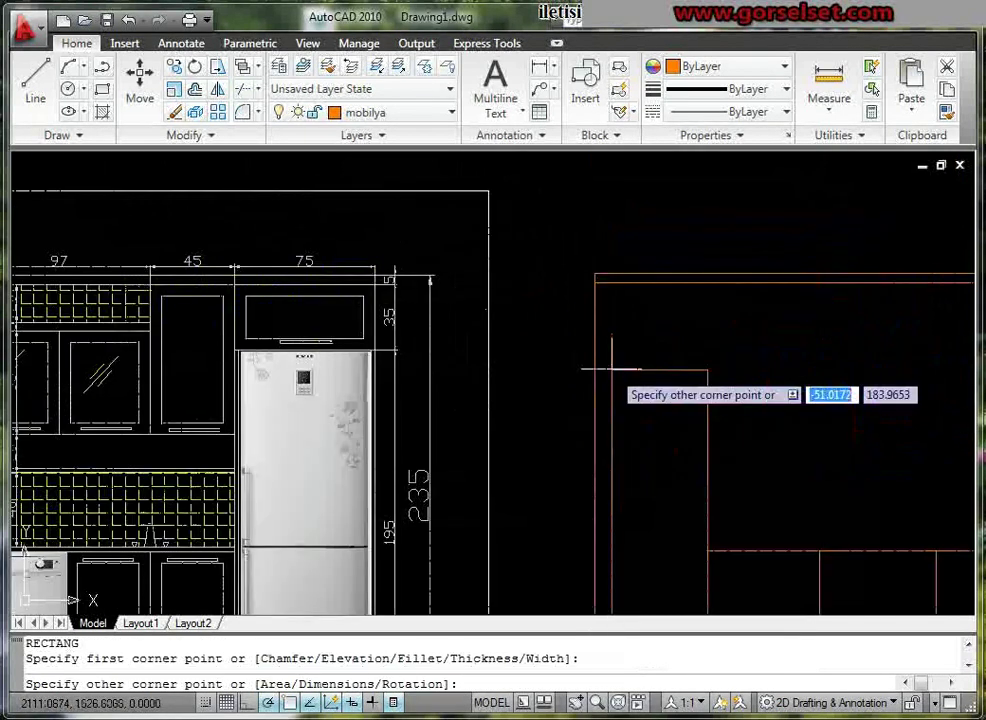
left_click(612, 368)
scroll(557, 313, "down", 4)
scroll(583, 324, "up", 1)
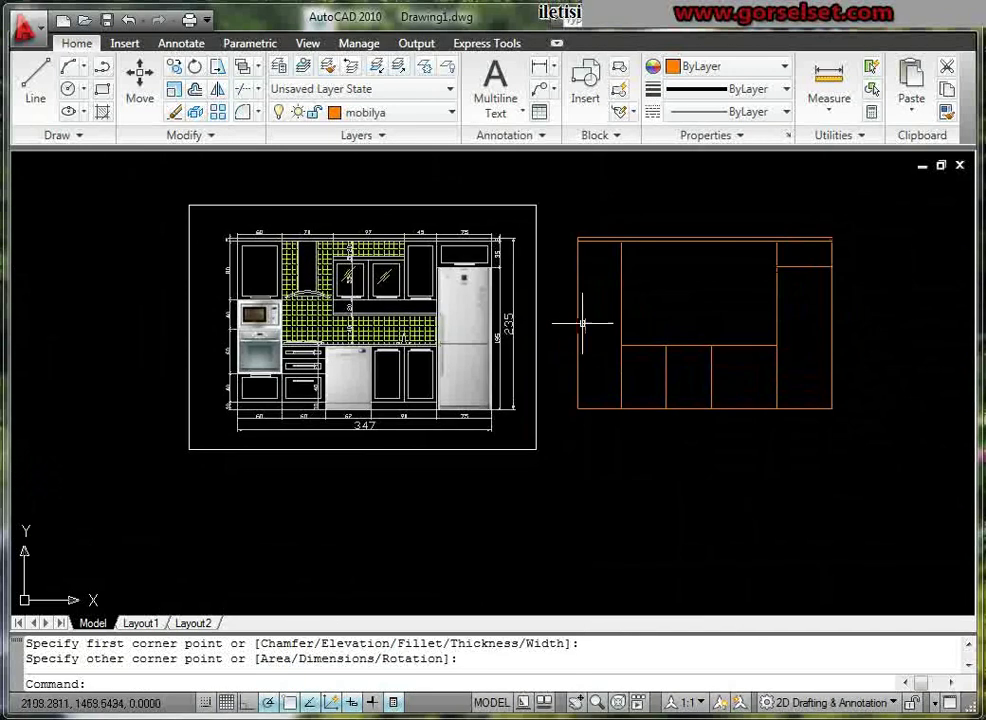
scroll(586, 358, "up", 3)
scroll(586, 358, "down", 4)
Step: Recenter the view on the orange elevation and fridge, and start another rectangle
middle_click_drag(623, 374, 550, 378)
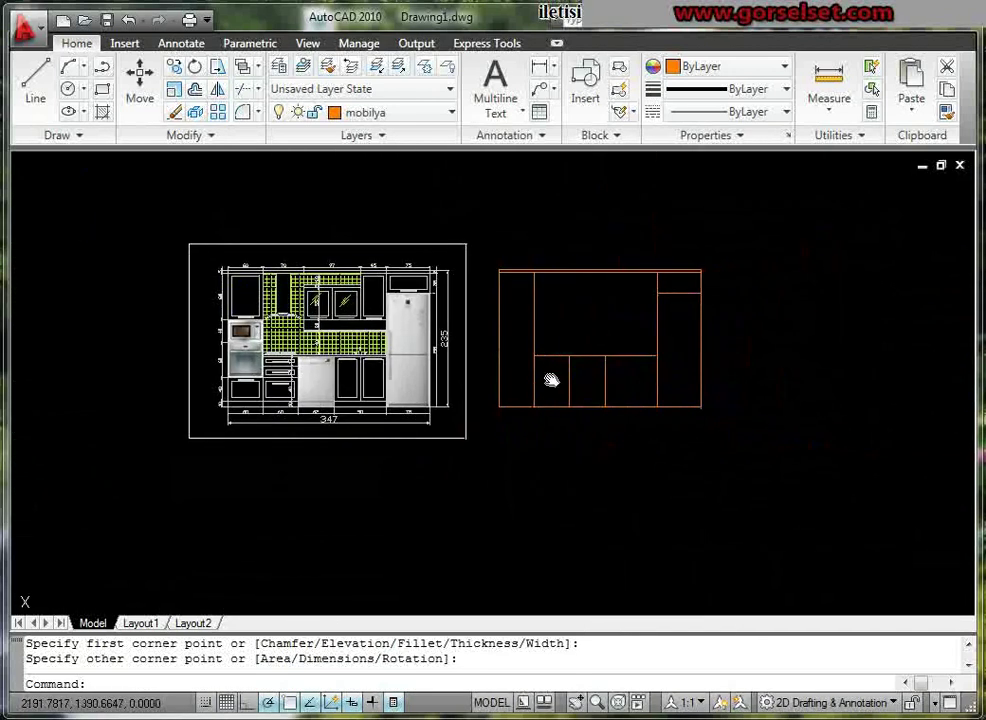
scroll(360, 390, "up", 3)
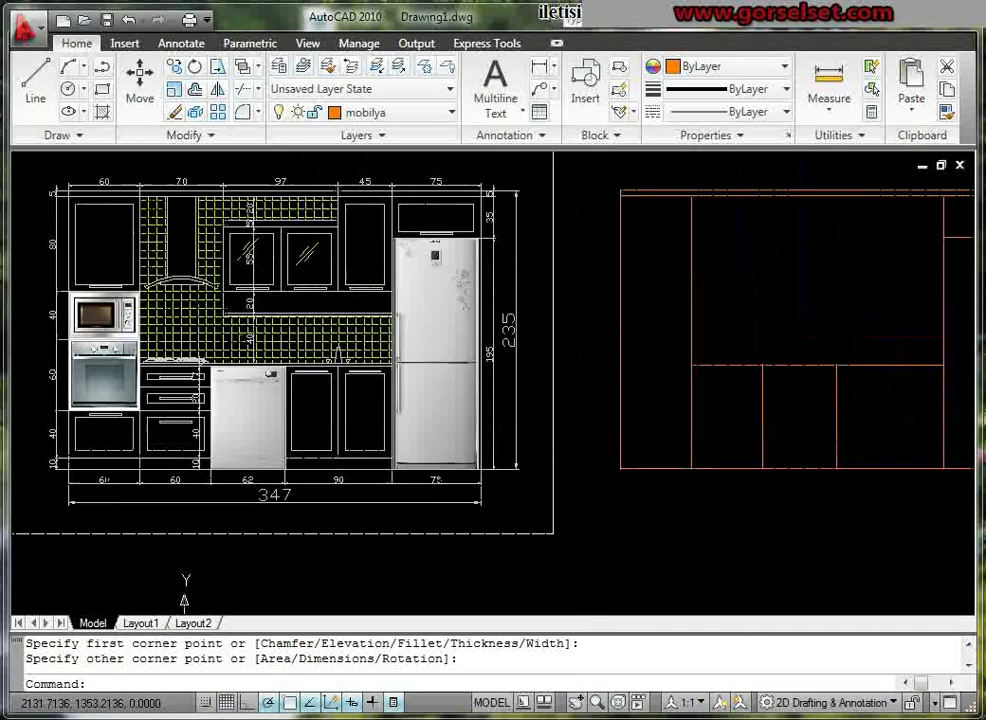
scroll(570, 388, "up", 2)
scroll(636, 411, "down", 5)
scroll(700, 425, "up", 2)
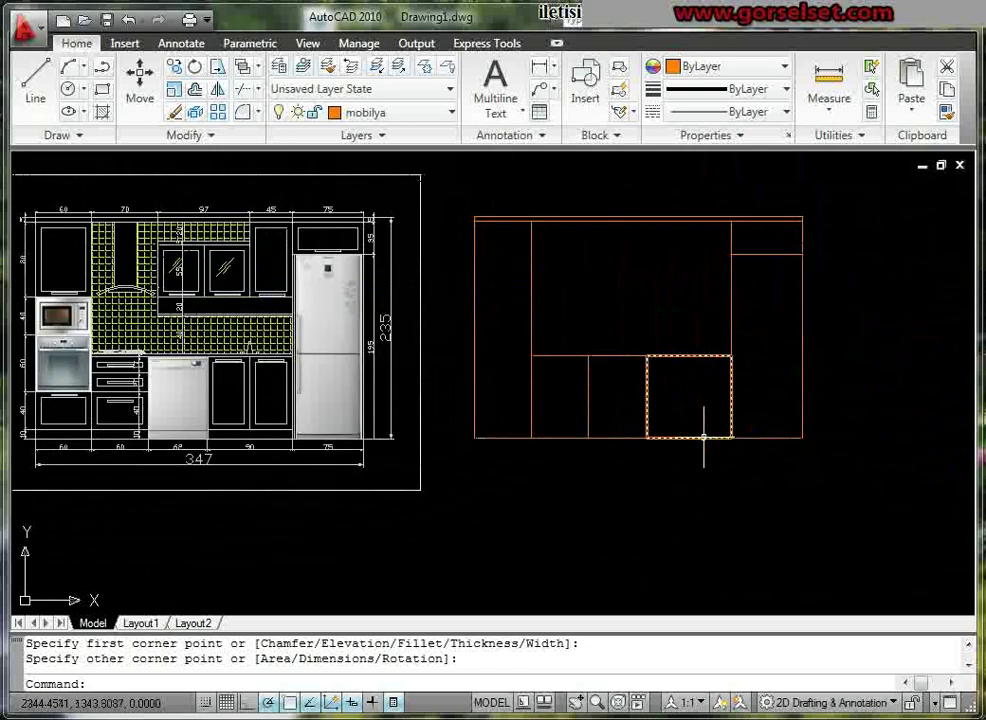
middle_click_drag(585, 452, 698, 440)
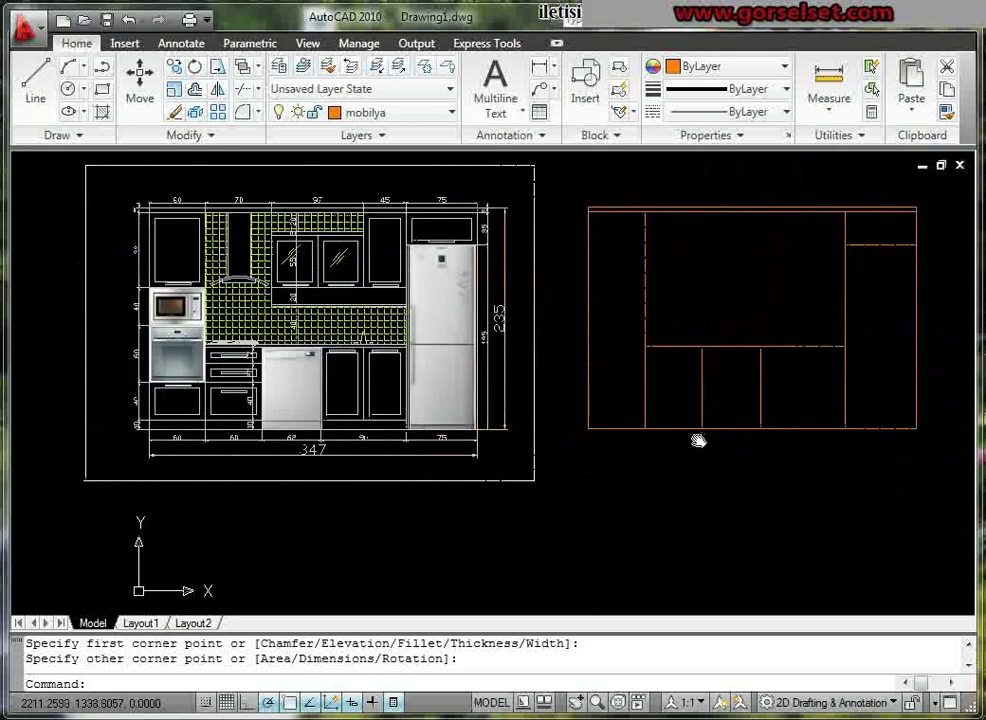
scroll(291, 435, "up", 2)
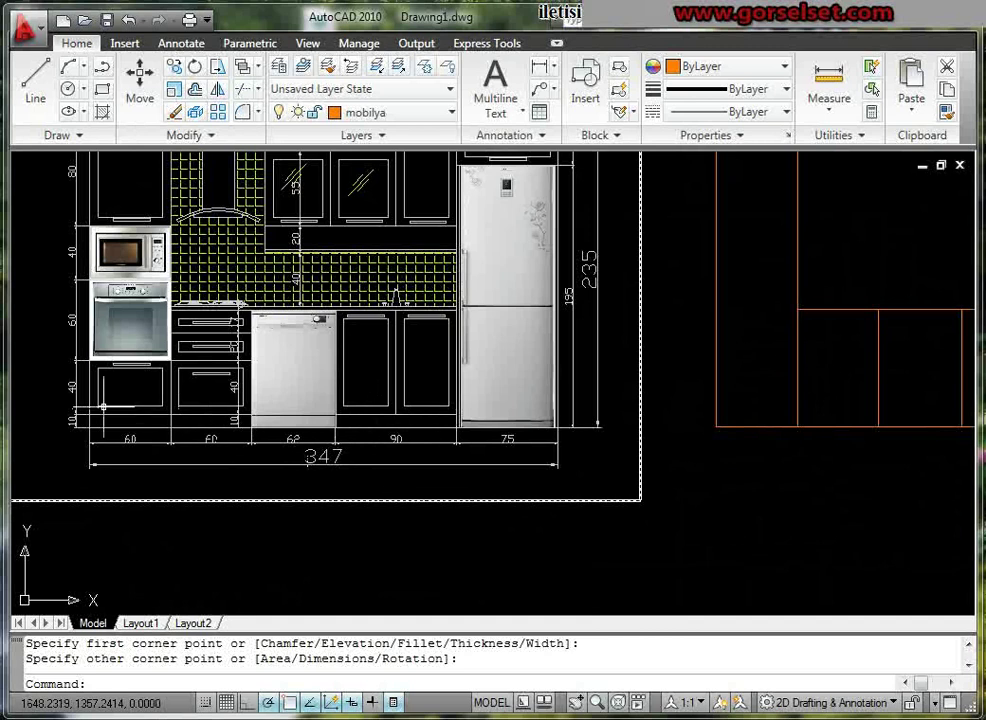
middle_click_drag(429, 419, 253, 400)
type("rec")
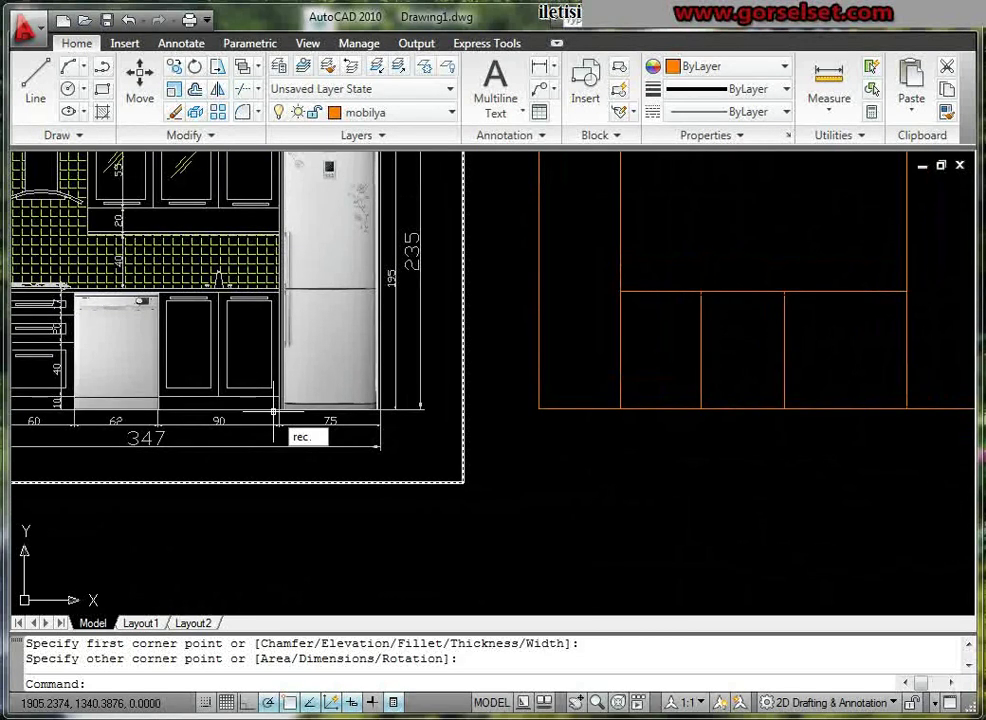
key("Return")
mouse_move(462, 456)
middle_mouse_down()
mouse_move(808, 456)
mouse_move(645, 455)
mouse_move(505, 492)
middle_mouse_up()
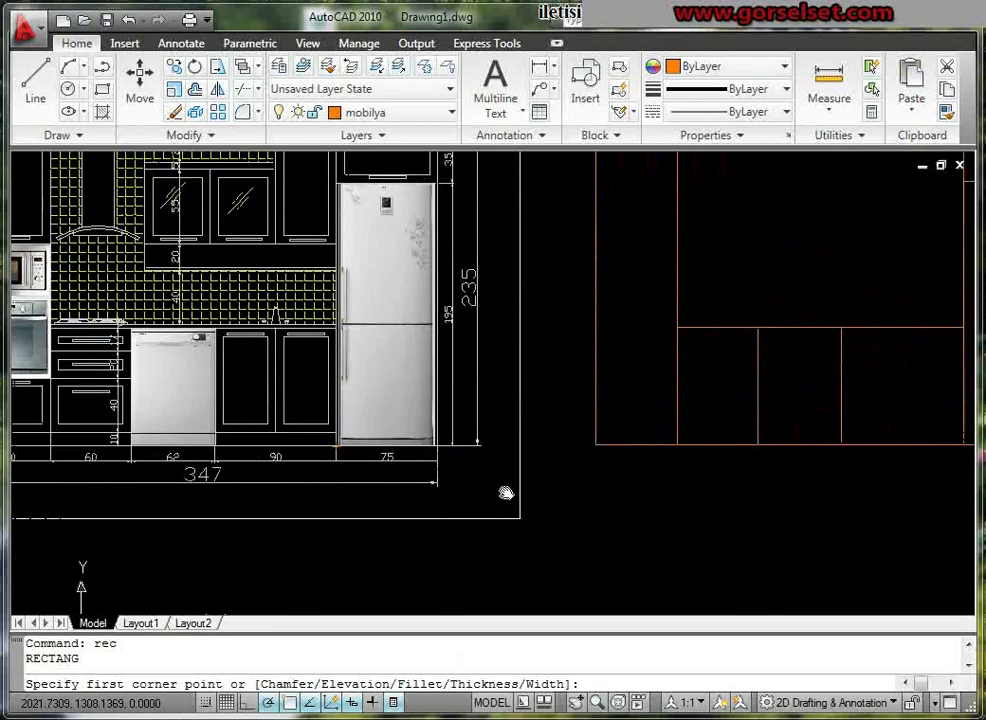
Step: Draw the first 10-high plinth strip from the cabinet's bottom-left corner
scroll(599, 425, "up", 3)
left_click(599, 425)
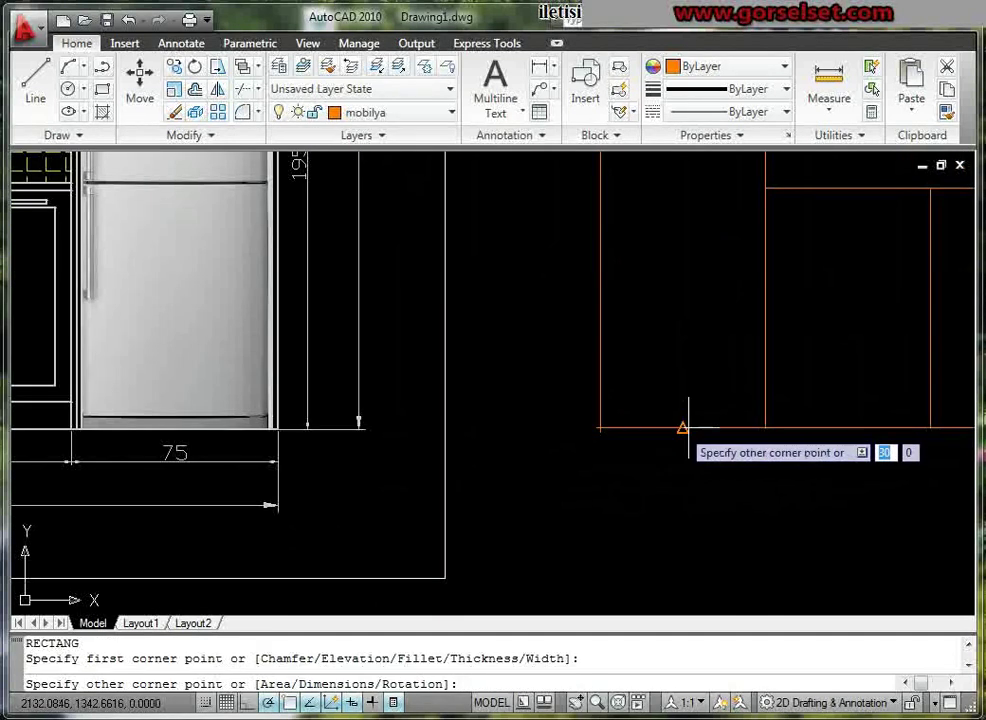
scroll(682, 429, "down", 2)
mouse_move(682, 429)
middle_mouse_down()
mouse_move(594, 422)
mouse_move(671, 473)
middle_mouse_up()
scroll(594, 422, "up", 1)
scroll(642, 425, "down", 1)
scroll(671, 473, "up", 2)
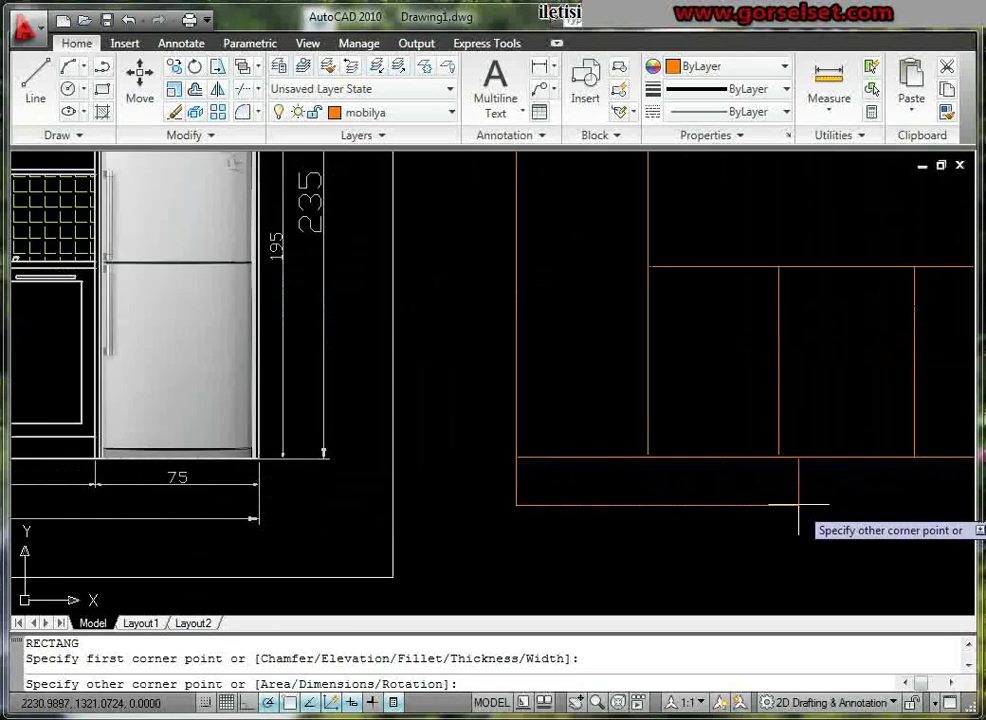
scroll(781, 510, "up", 1)
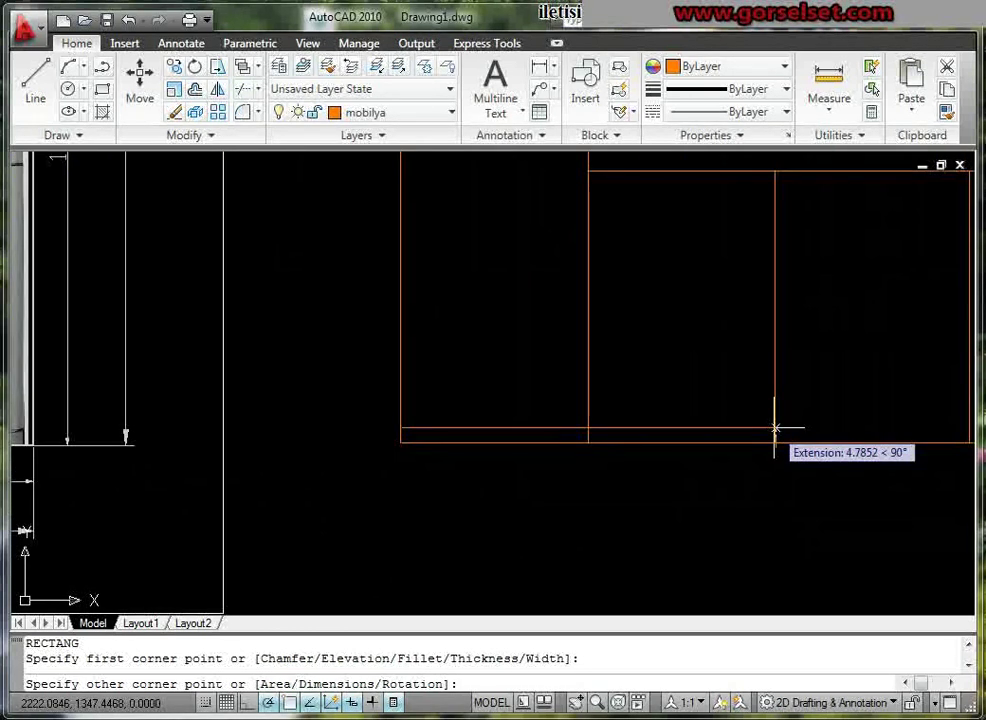
type("10")
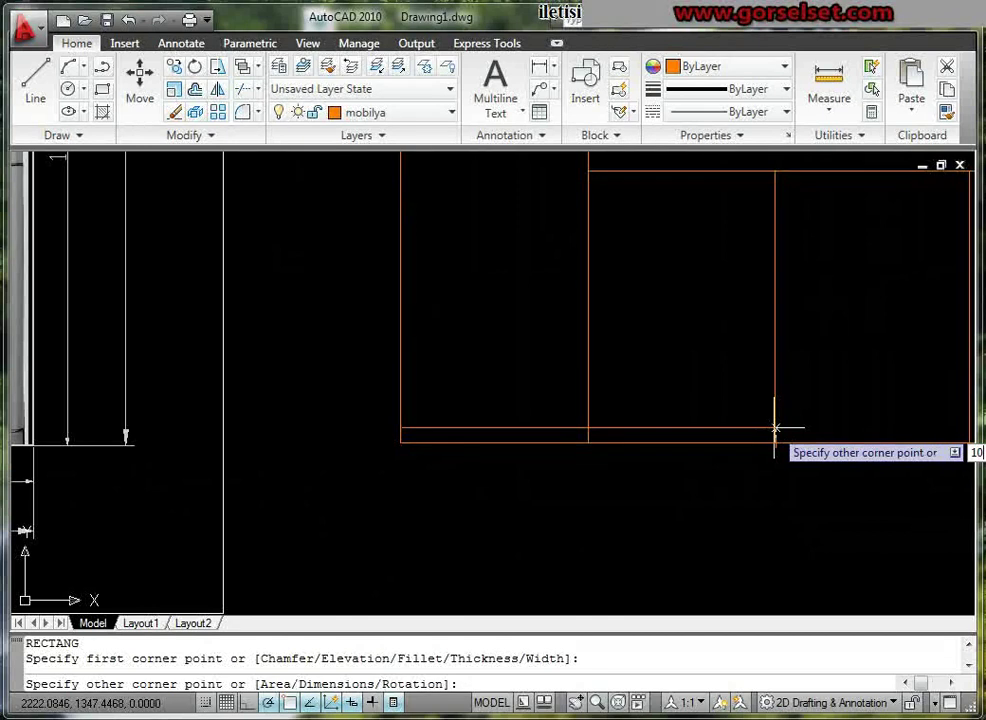
key("Return")
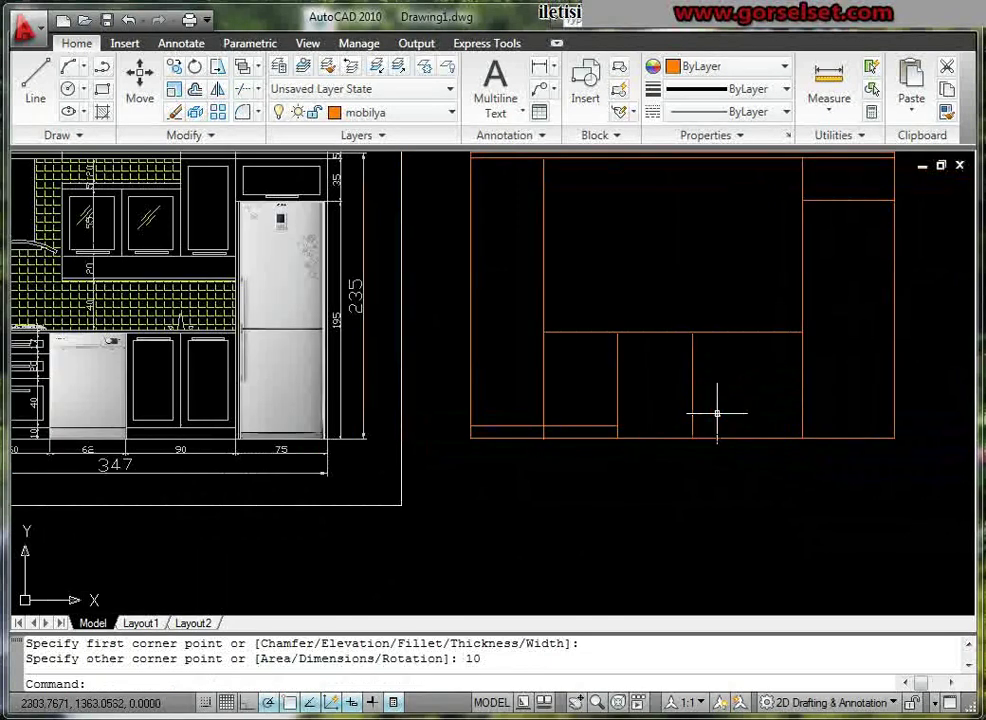
Step: Draw a second plinth strip along the base cabinets, leaving one middle bay open
key("Return")
scroll(806, 430, "up", 2)
left_click(798, 432)
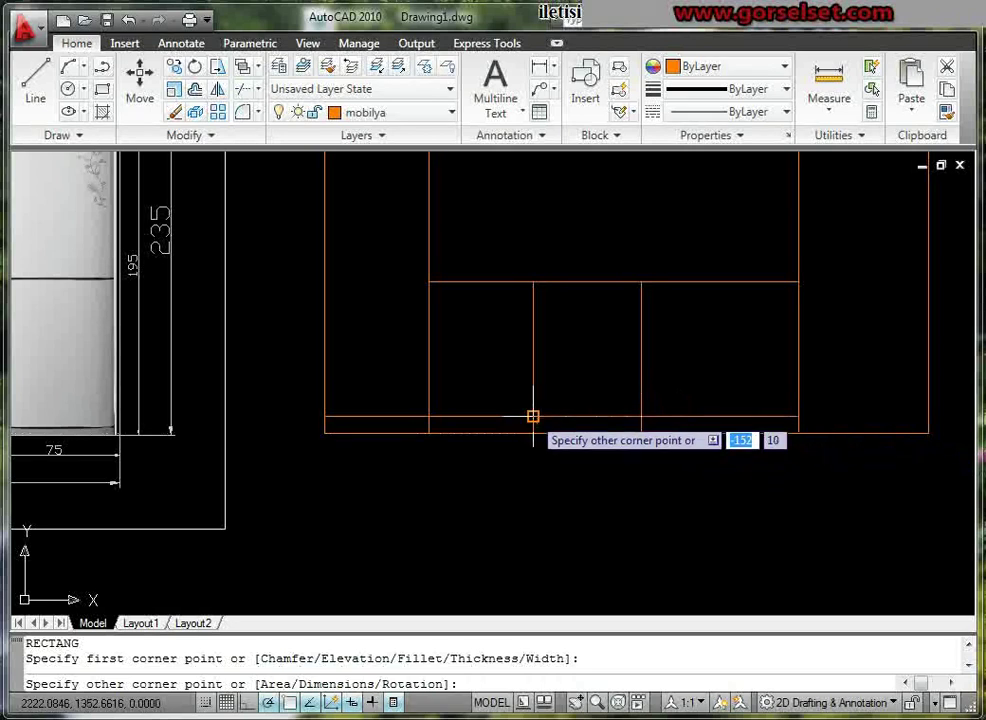
left_click(641, 416)
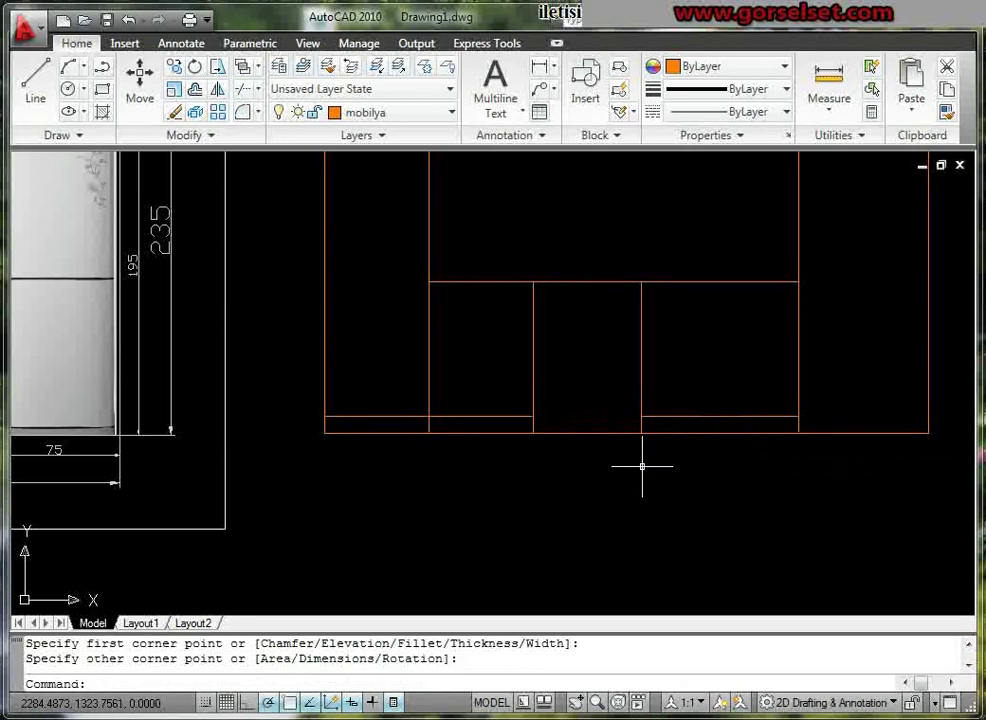
scroll(600, 440, "down", 4)
scroll(560, 450, "up", 3)
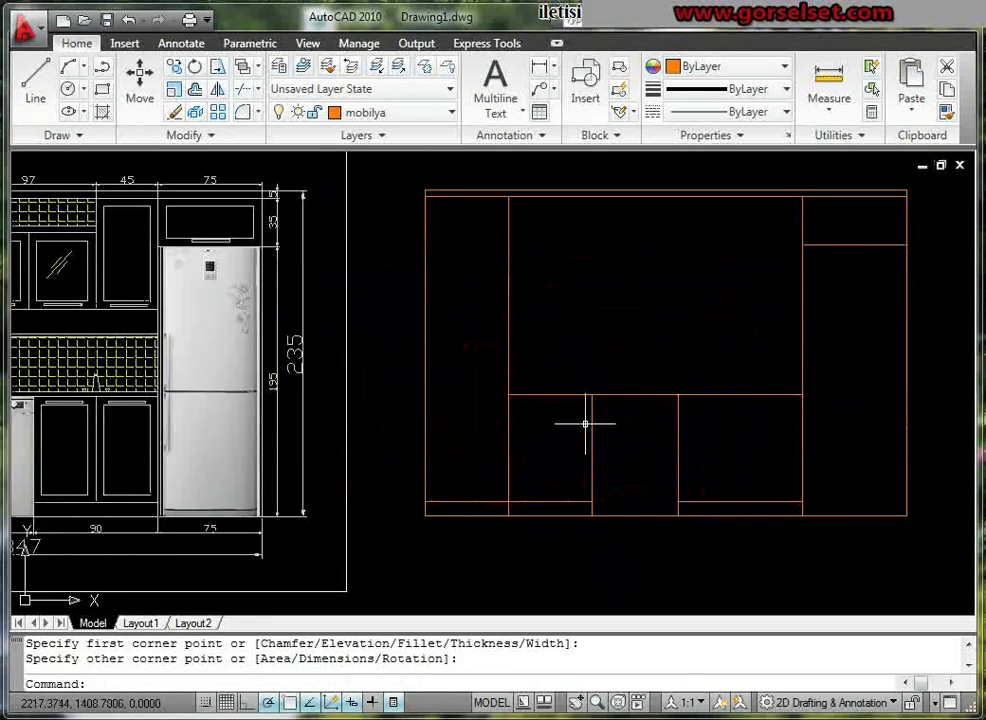
Step: Draw a 3-high, 212-wide worktop strip across the top of the base cabinets
type("rec")
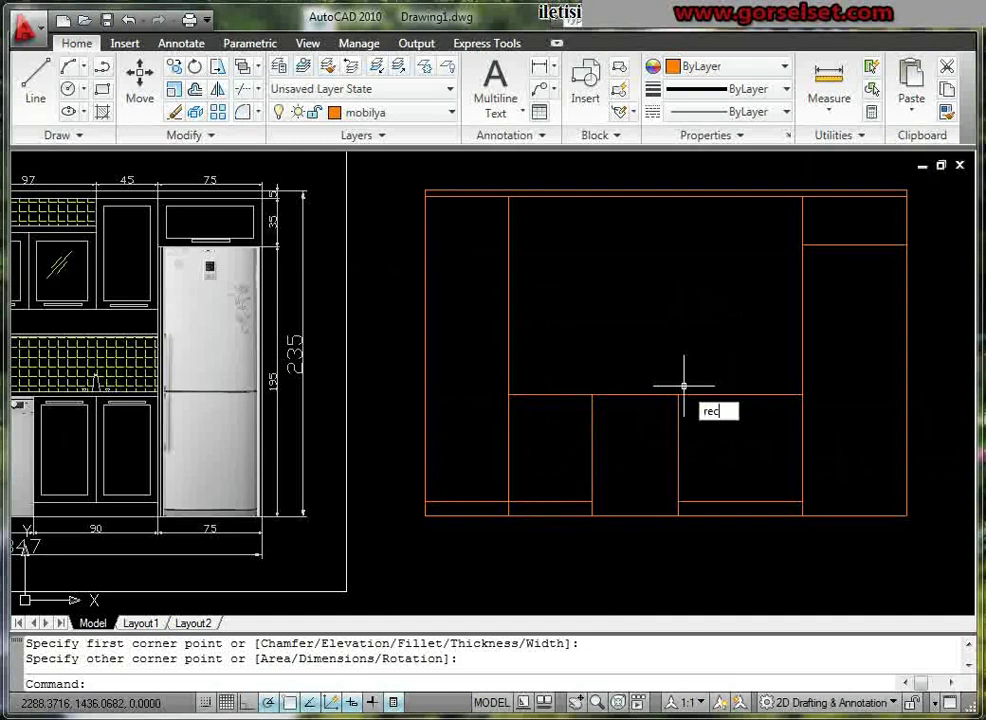
key("Return")
left_click(800, 395)
scroll(505, 388, "up", 3)
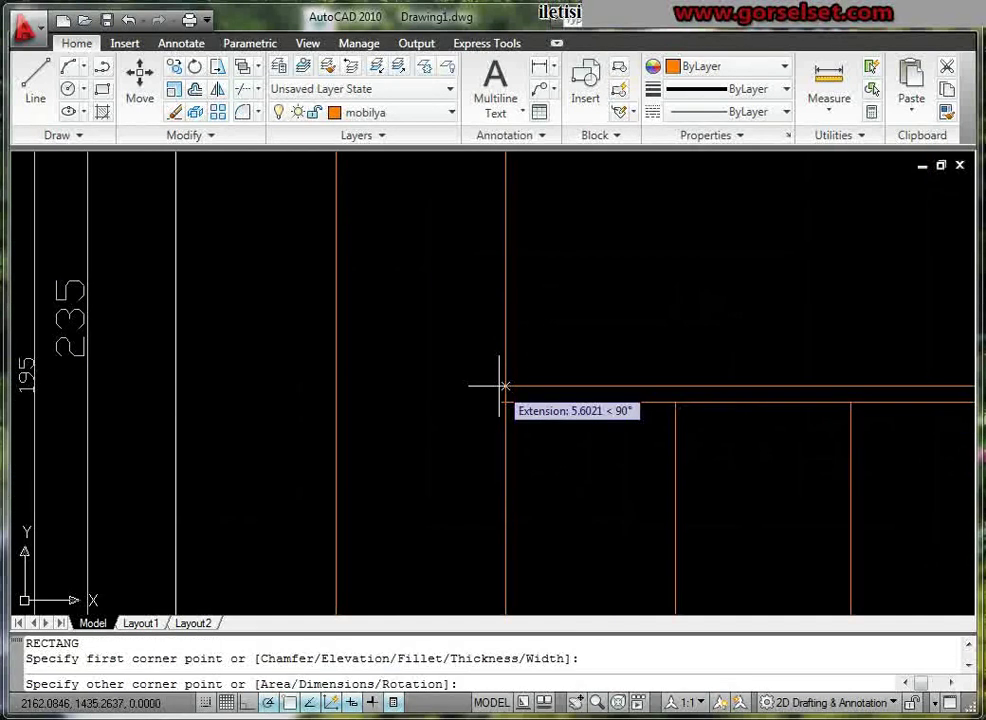
type("3")
key("Return")
scroll(569, 403, "down", 8)
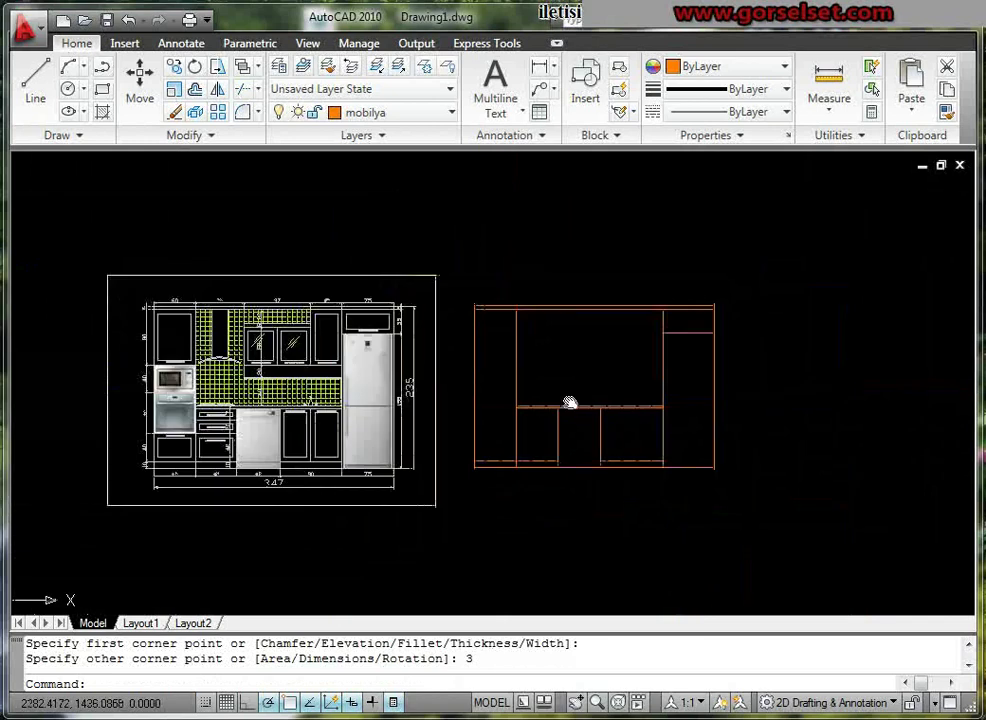
scroll(569, 403, "up", 2)
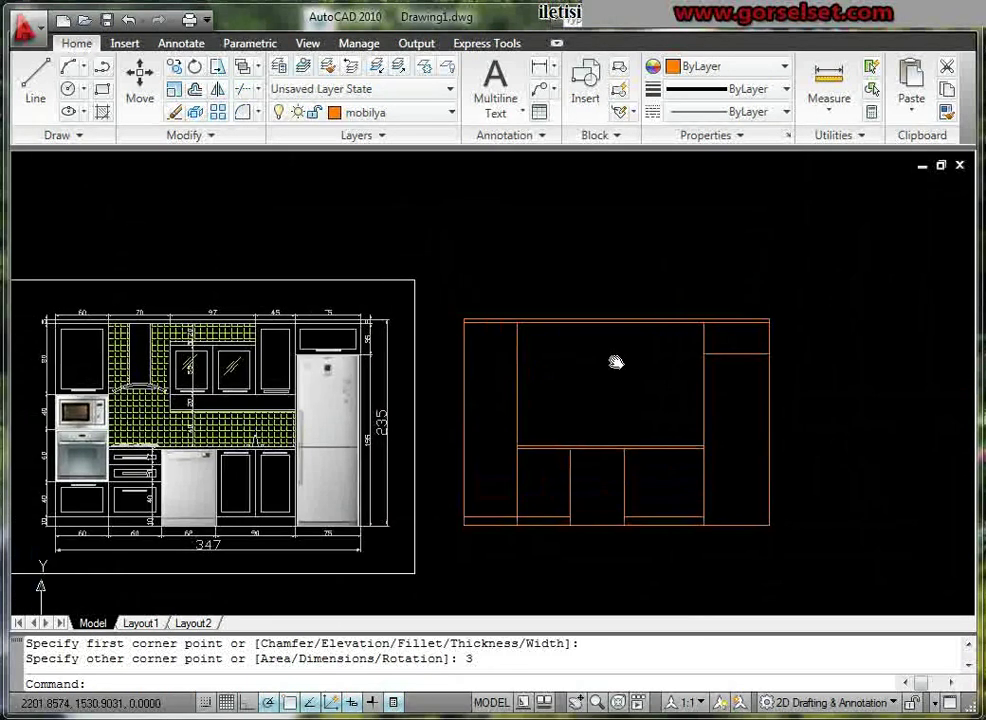
middle_click_drag(616, 362, 676, 362)
scroll(346, 395, "up", 3)
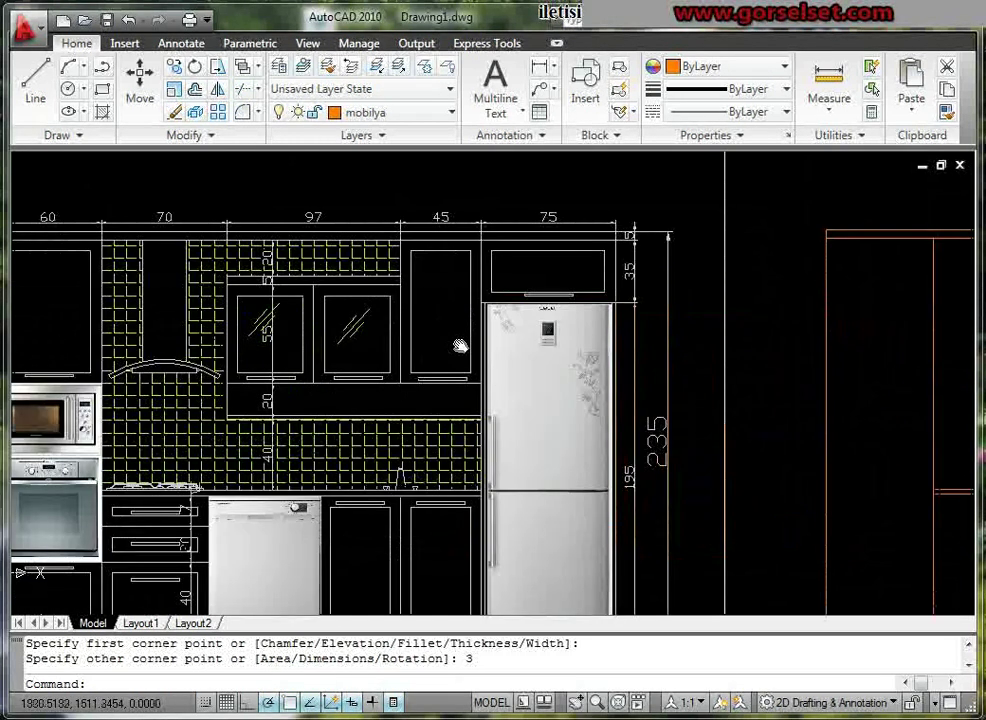